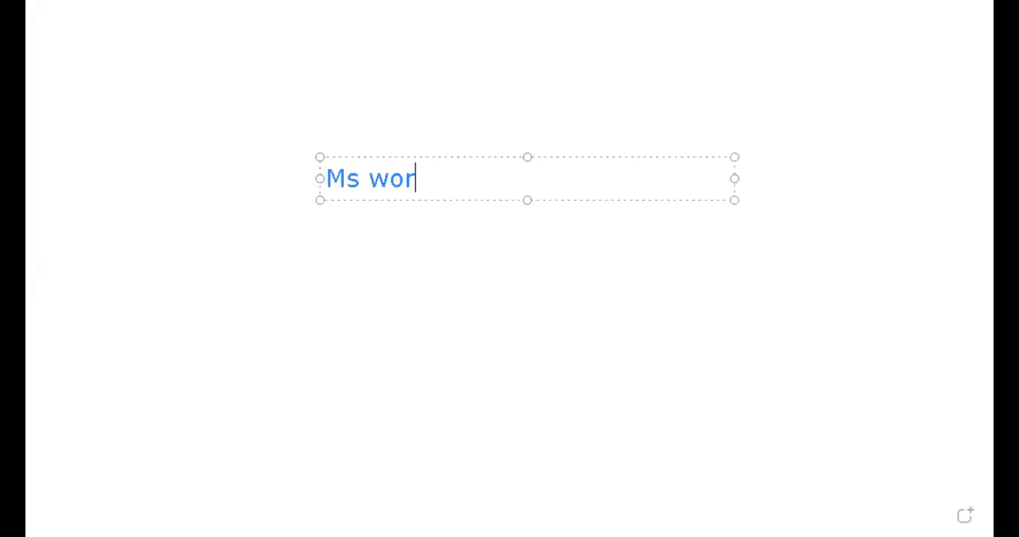
# - Add "Excel" on a new line below "Ms word" in the whiteboard text box
pyautogui.press('Return')
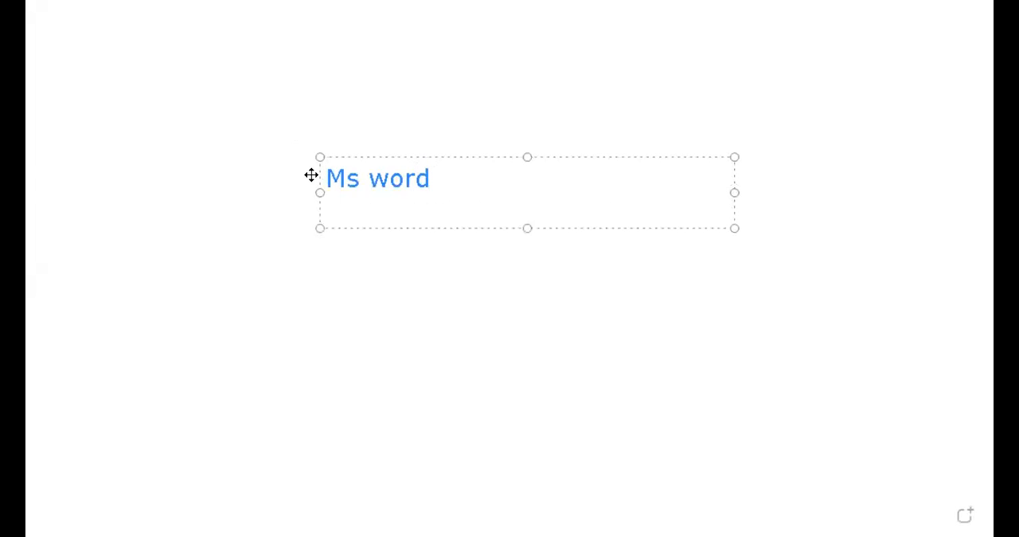
pyautogui.write('Excel')
pyautogui.press('Return')
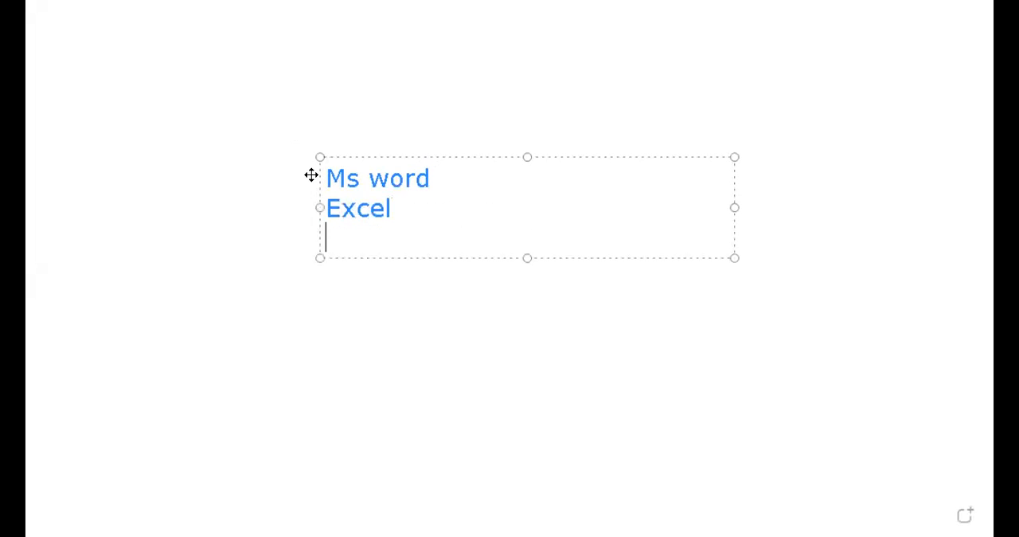
# - Insert the line "Power Point" between "Ms word" and "Excel" in the text box
pyautogui.press('Up')
pyautogui.press('Return')
pyautogui.press('Up')
pyautogui.write('Power ')
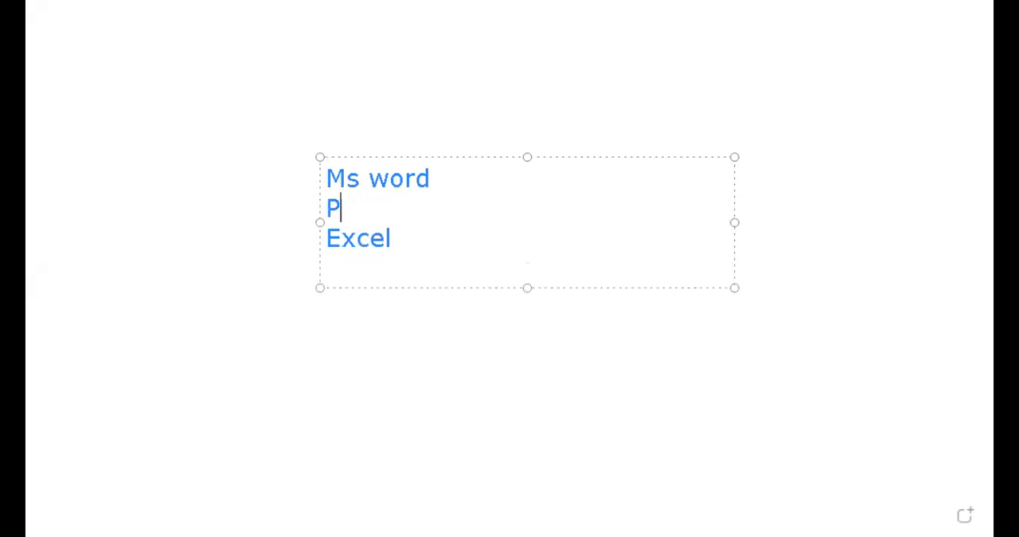
pyautogui.write('Point')
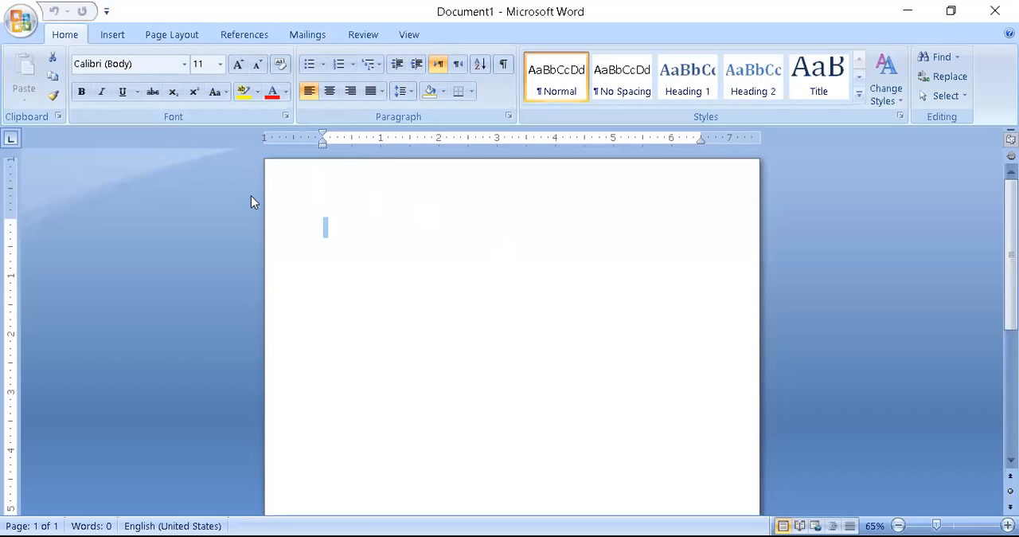
# - Switch to the blank Microsoft Word document and enter the heading "Kids Coahing Centre"
pyautogui.click(404, 259)
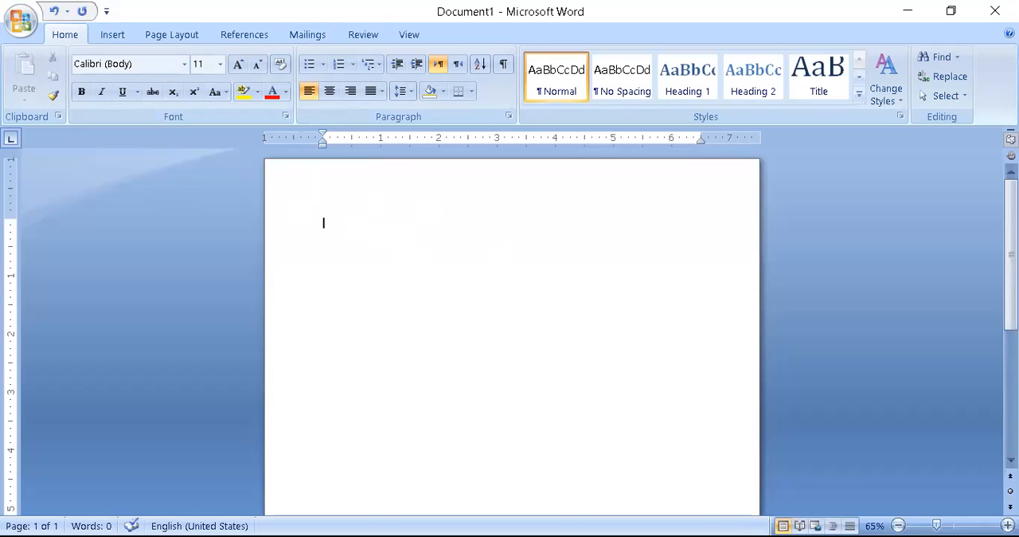
pyautogui.write('To')
pyautogui.press('BackSpace')
pyautogui.press('BackSpace')
pyautogui.write('Kide')
pyautogui.press('BackSpace')
pyautogui.press('BackSpace')
pyautogui.write('ds Coahing')
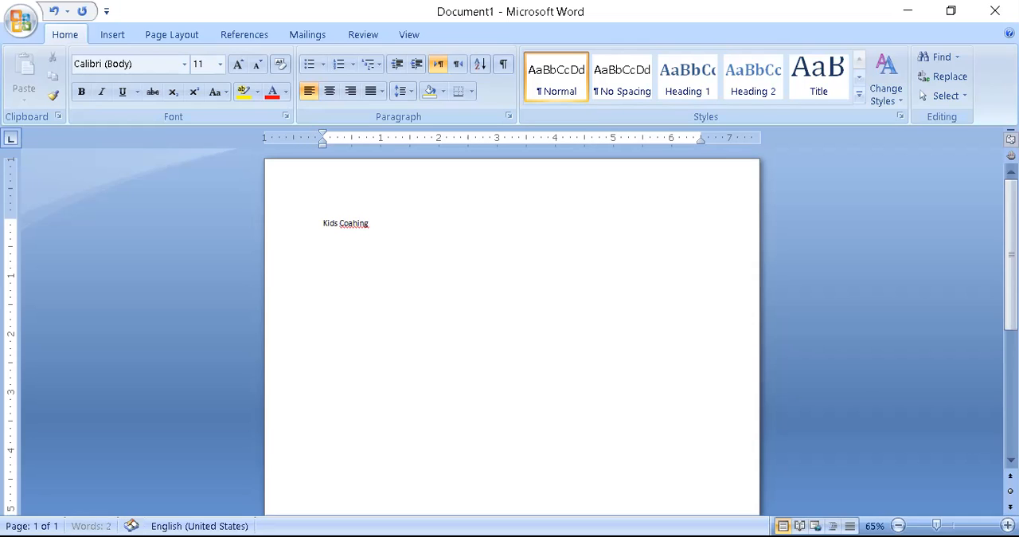
pyautogui.write(' Centre')
# - Set the "Kids Coahing Centre" heading to Times New Roman at size 36
pyautogui.moveTo(390, 224); pyautogui.dragTo(314, 230)
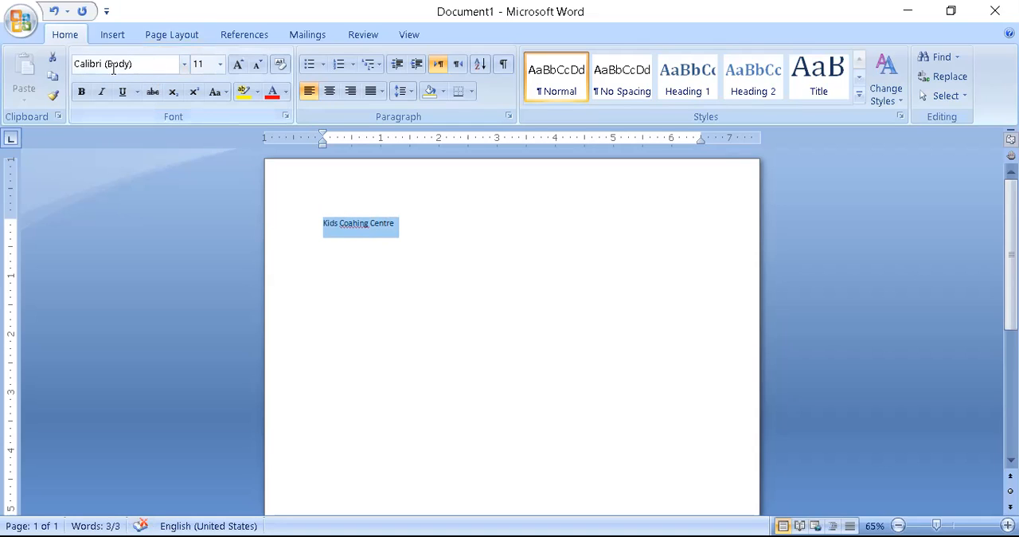
pyautogui.click(184, 65)
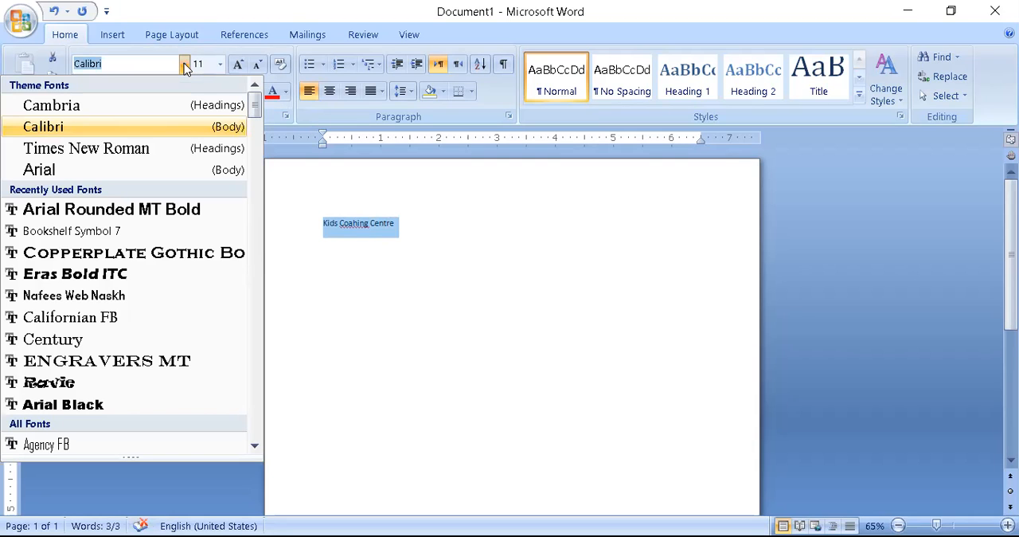
pyautogui.click(131, 150)
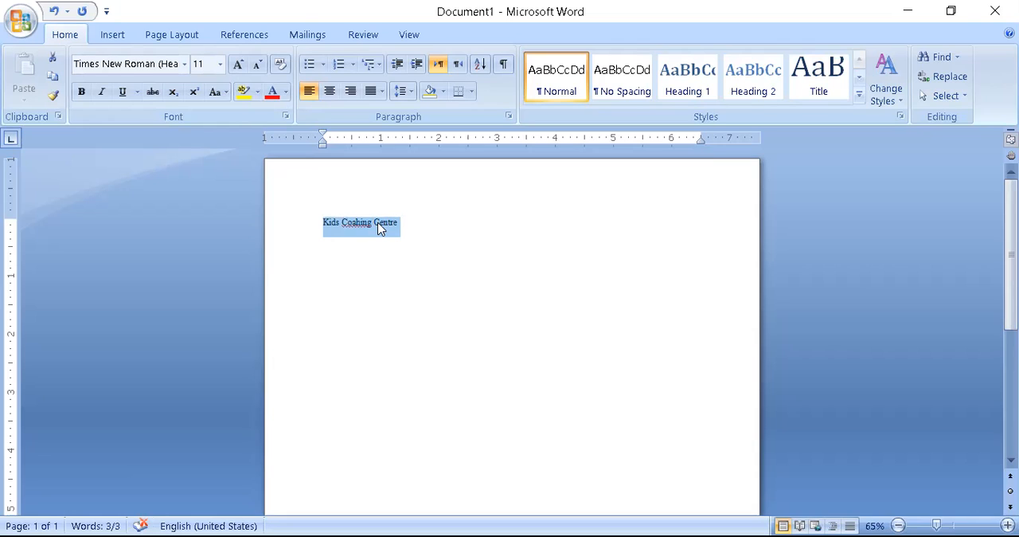
pyautogui.click(220, 69)
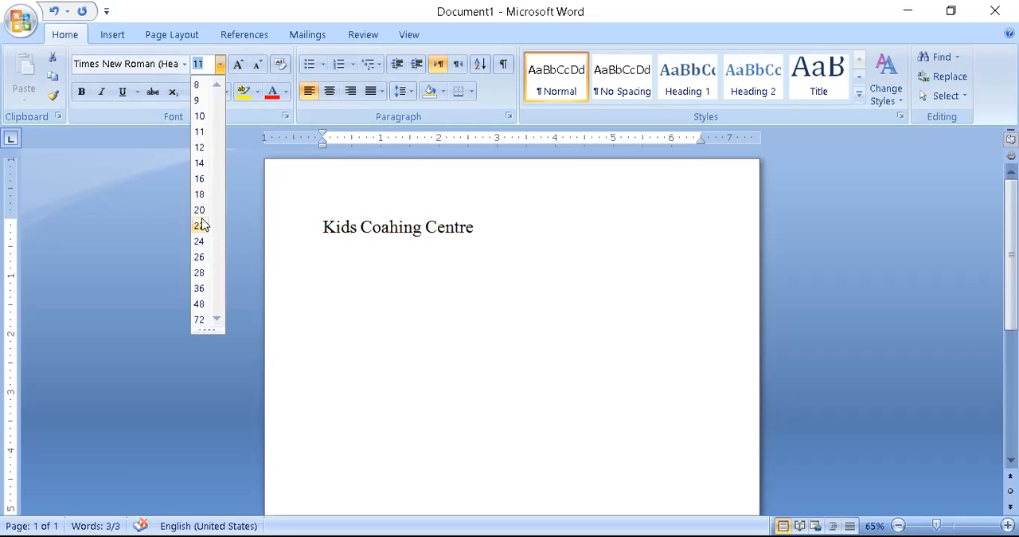
pyautogui.click(200, 288)
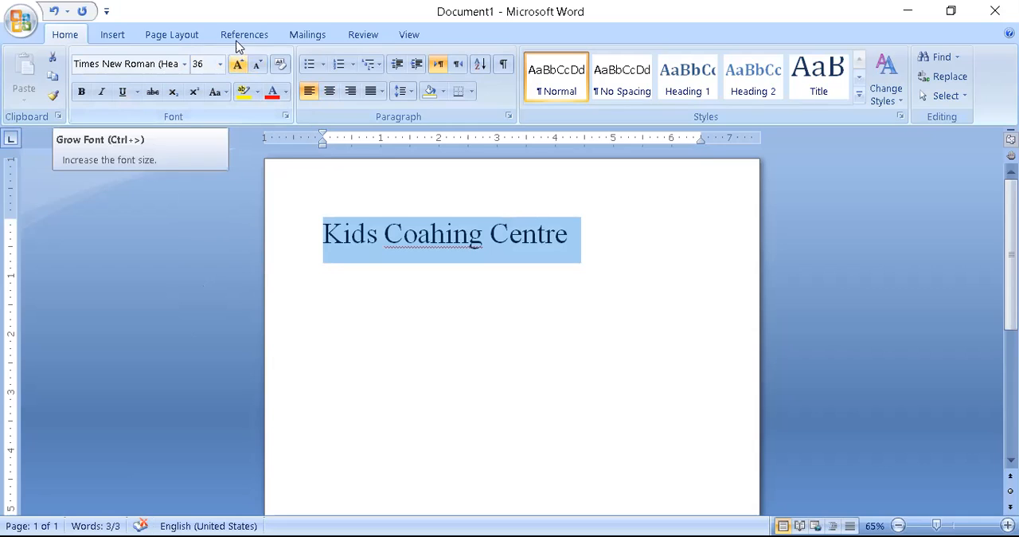
# - Grow the heading's font by one size, and shrink it in two increments to size 28
pyautogui.click(239, 65)
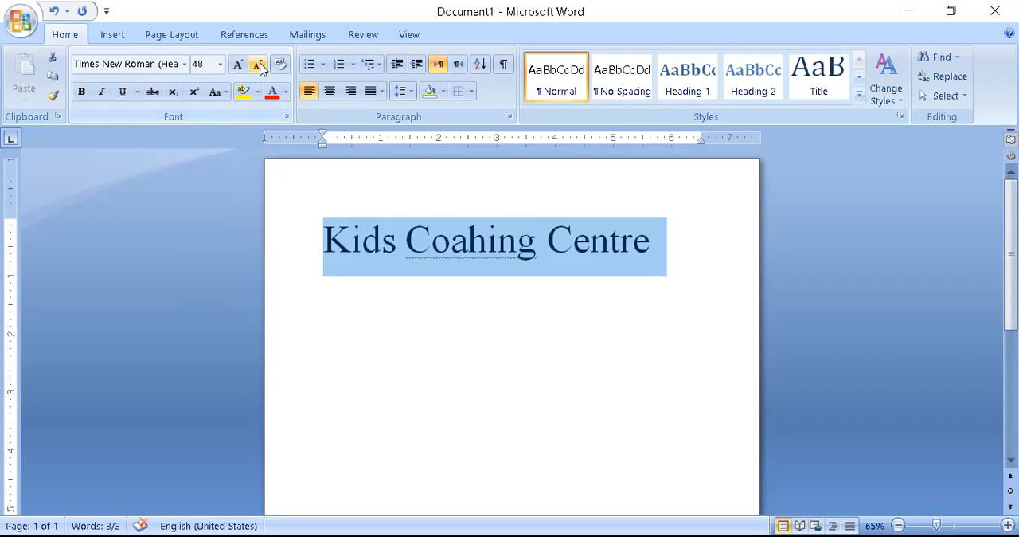
pyautogui.click(258, 65)
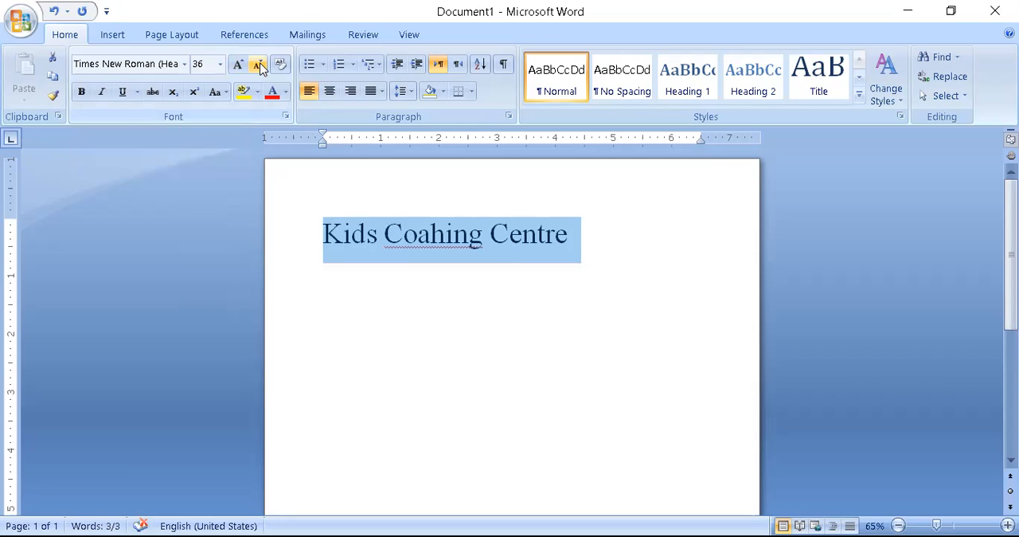
pyautogui.click(258, 64)
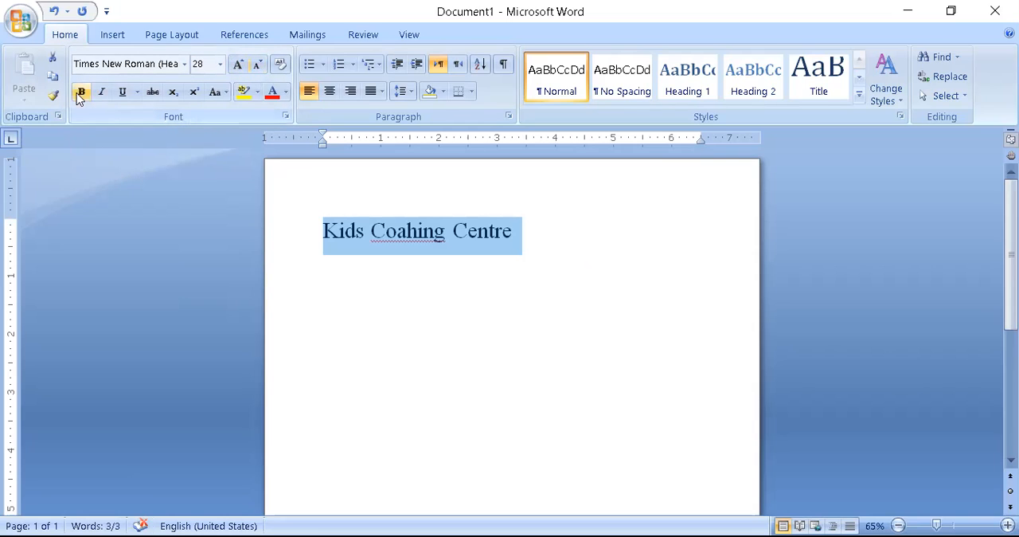
# - Add the line "B=bold" three lines below the heading and start a new line after it
pyautogui.click(357, 278)
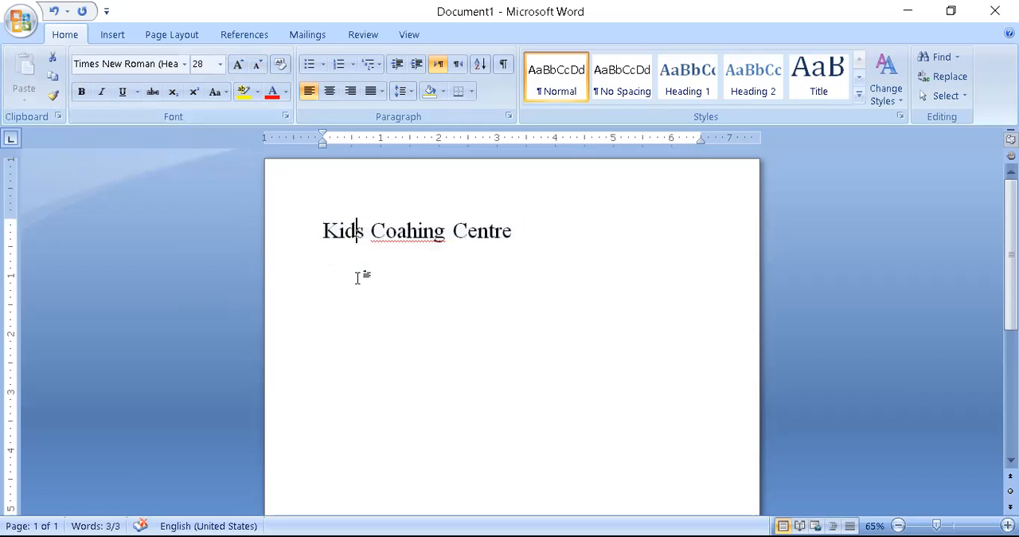
pyautogui.press('Right')
pyautogui.press('Right')
pyautogui.press('Right')
pyautogui.press('Right')
pyautogui.press('Right')
pyautogui.press('Right')
pyautogui.press('Right')
pyautogui.press('Right')
pyautogui.press('Right')
pyautogui.press('Right')
pyautogui.press('Right')
pyautogui.press('Right')
pyautogui.press('Right')
pyautogui.press('Right')
pyautogui.press('Right')
pyautogui.press('Right')
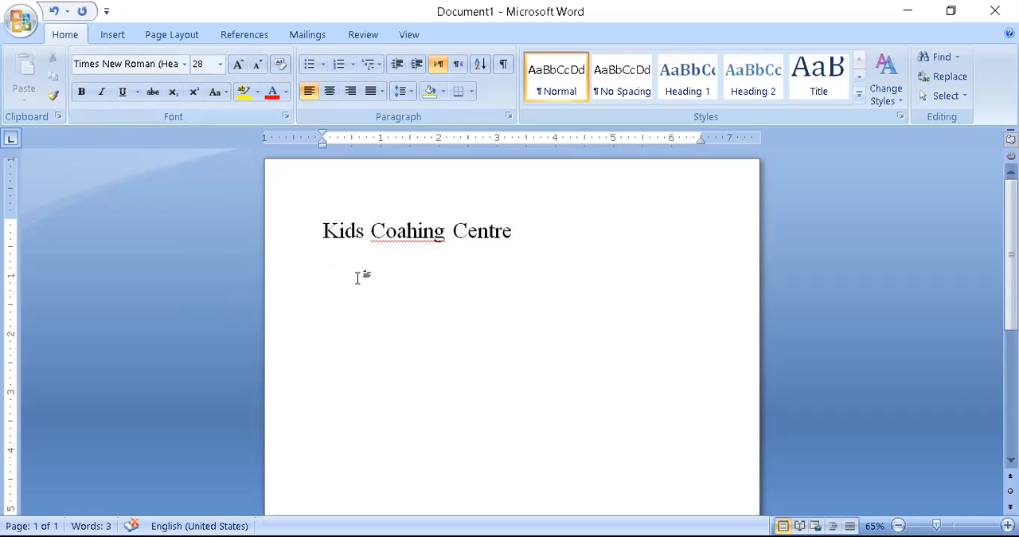
pyautogui.press('Return')
pyautogui.press('Return')
pyautogui.press('Return')
pyautogui.press('Return')
pyautogui.write('b=bold')
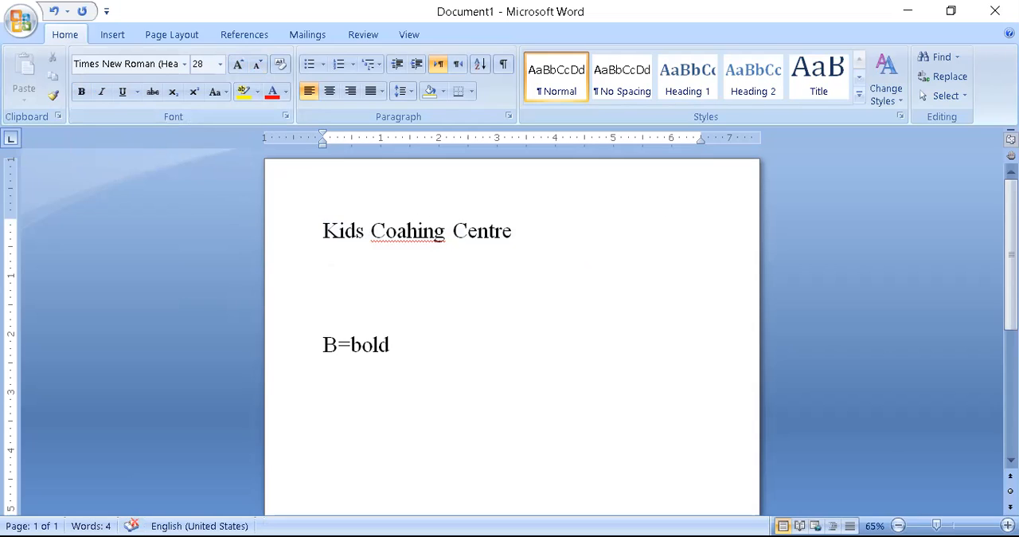
pyautogui.press('Return')
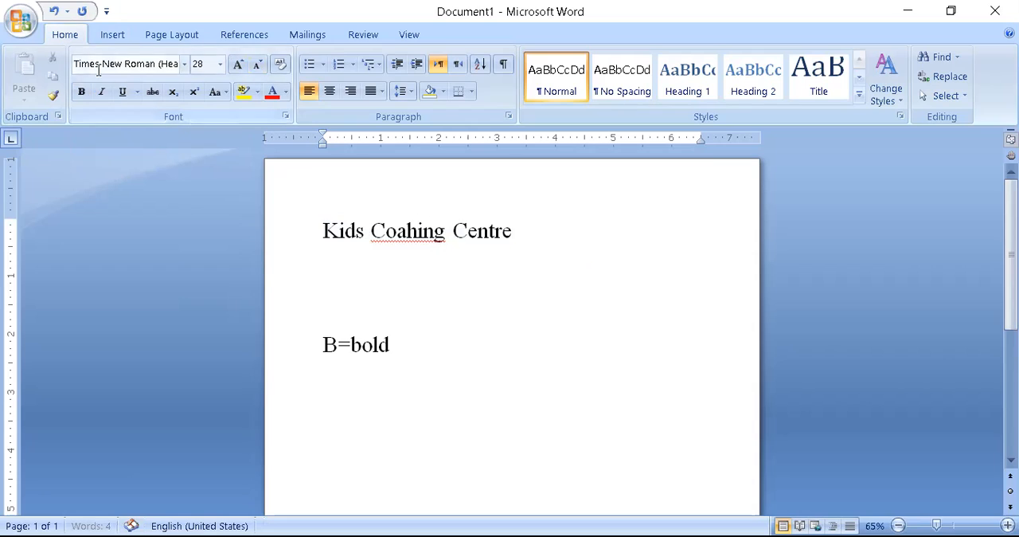
# - Add the line "I= italic" under "B=bold" and start a new line after it
pyautogui.moveTo(326, 341)
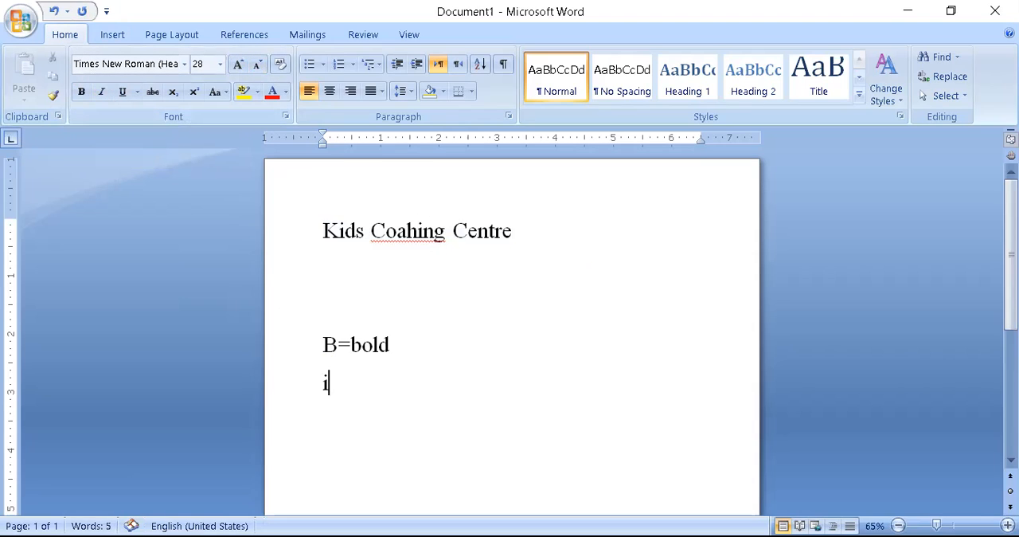
pyautogui.write('I= italic')
pyautogui.press('Return')
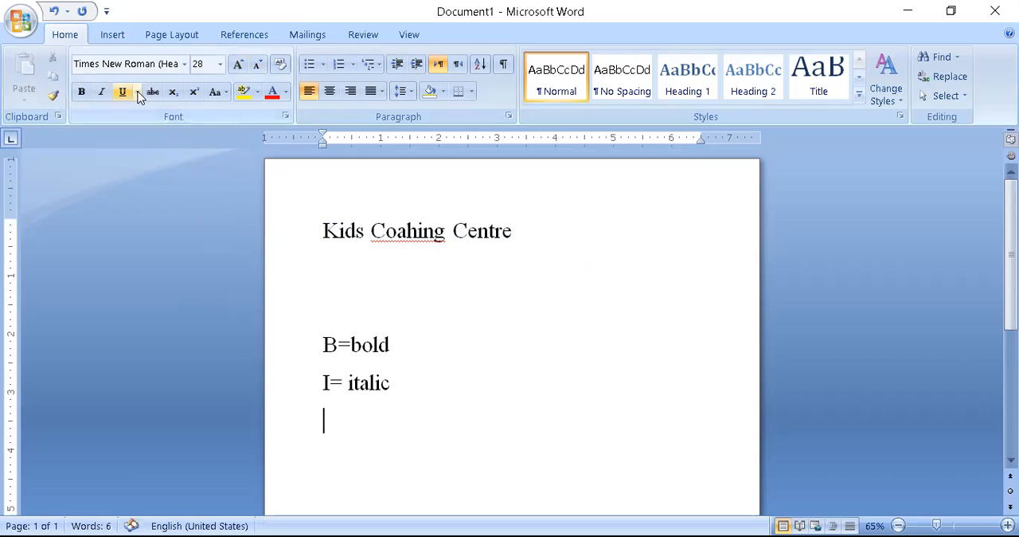
# - Format the "Kids Coahing Centre" heading as bold italic with a double underline
pyautogui.moveTo(524, 230); pyautogui.dragTo(300, 235)
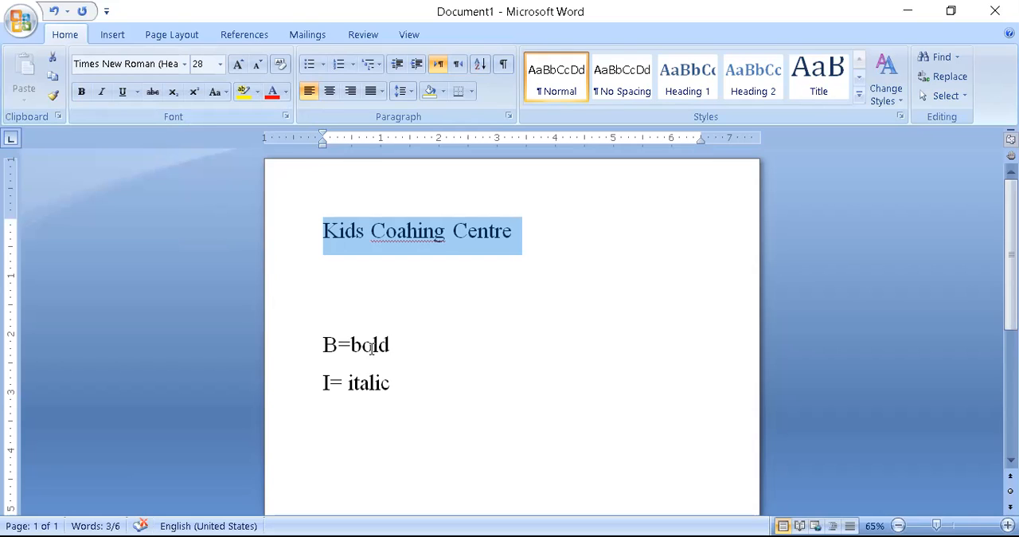
pyautogui.click(89, 94)
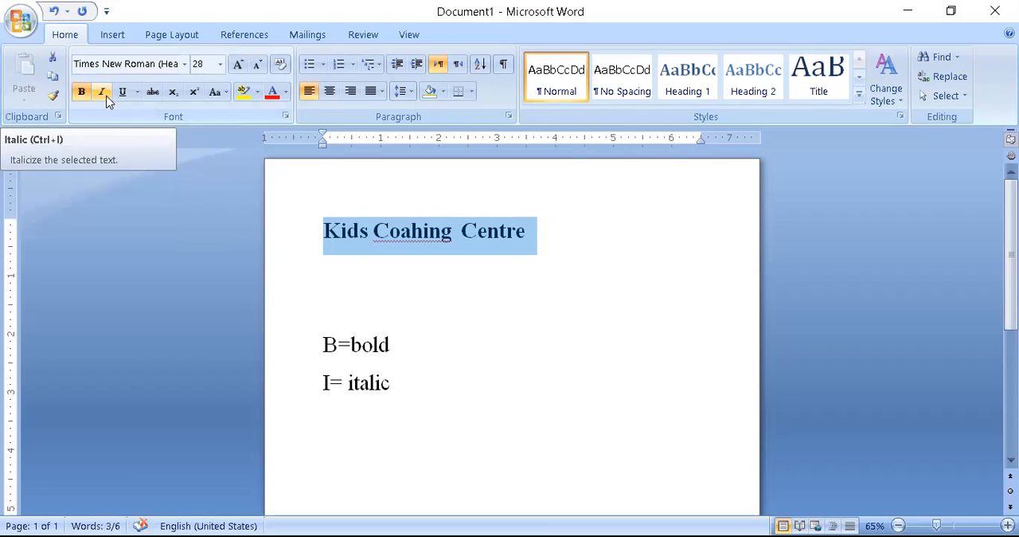
pyautogui.click(102, 91)
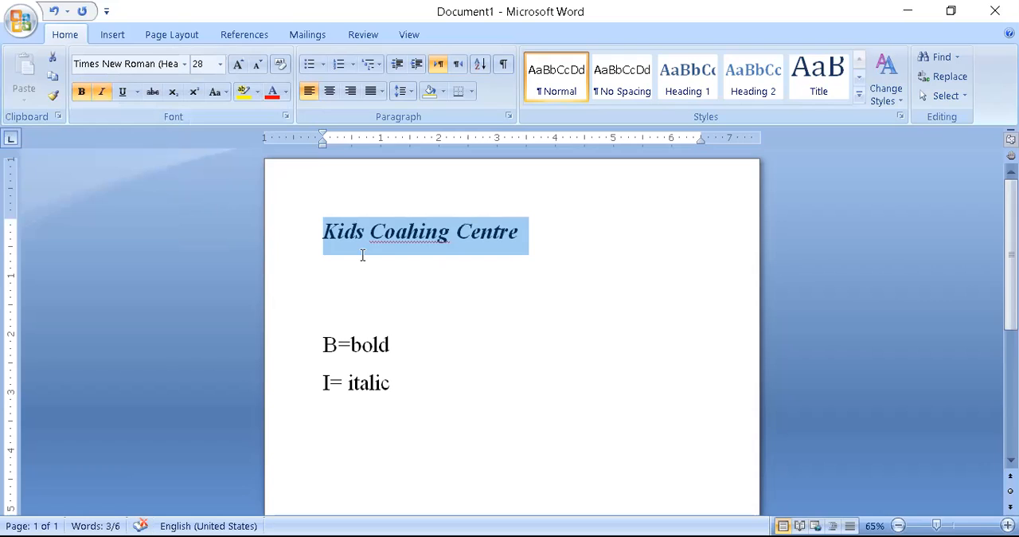
pyautogui.click(135, 93)
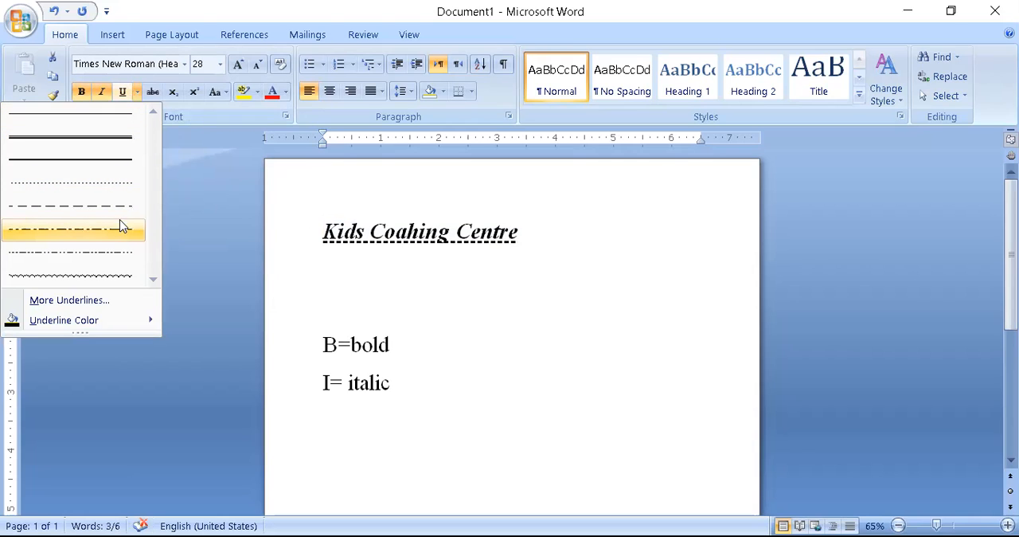
pyautogui.click(121, 141)
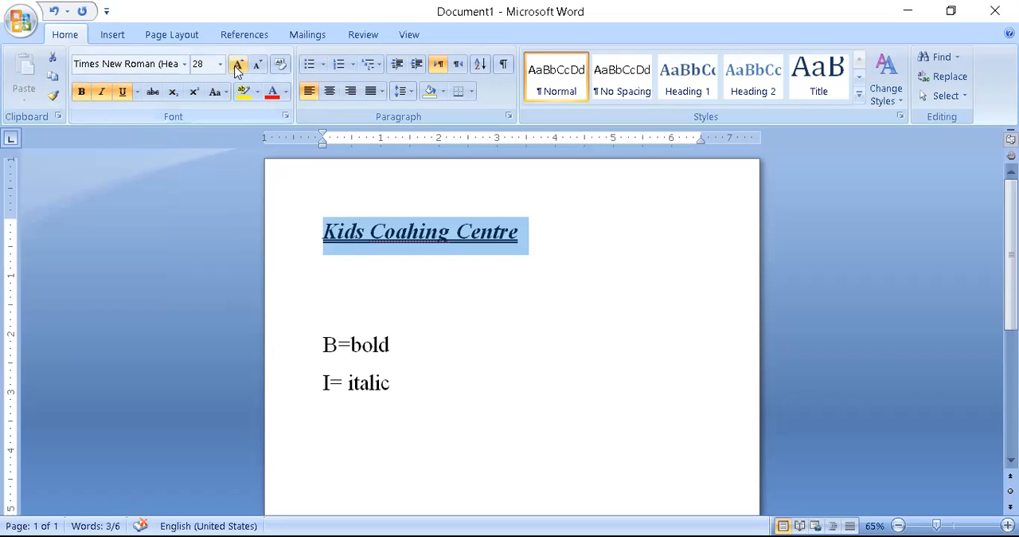
# - Try a dark blue theme colour on the heading text and replace it with the standard dark red
pyautogui.click(286, 93)
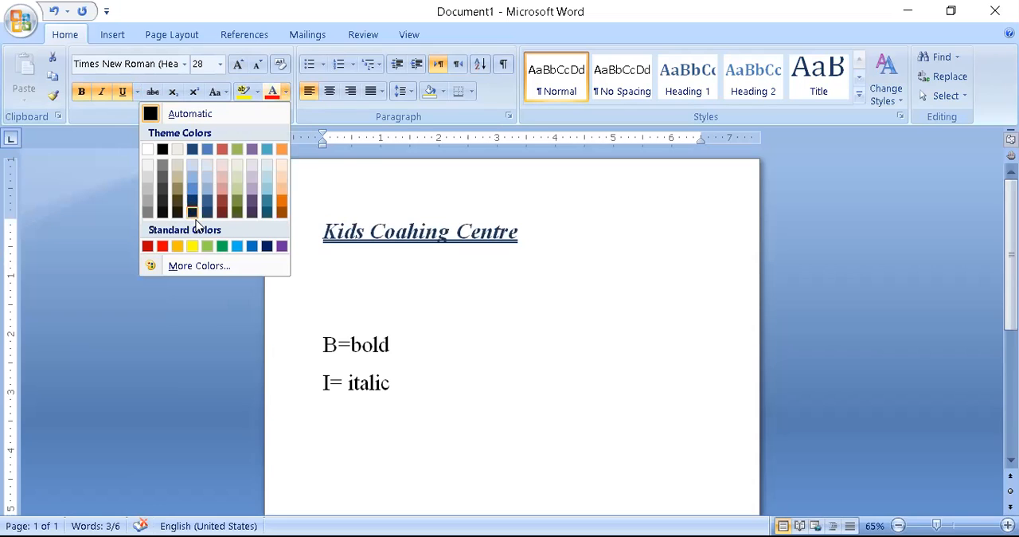
pyautogui.click(193, 213)
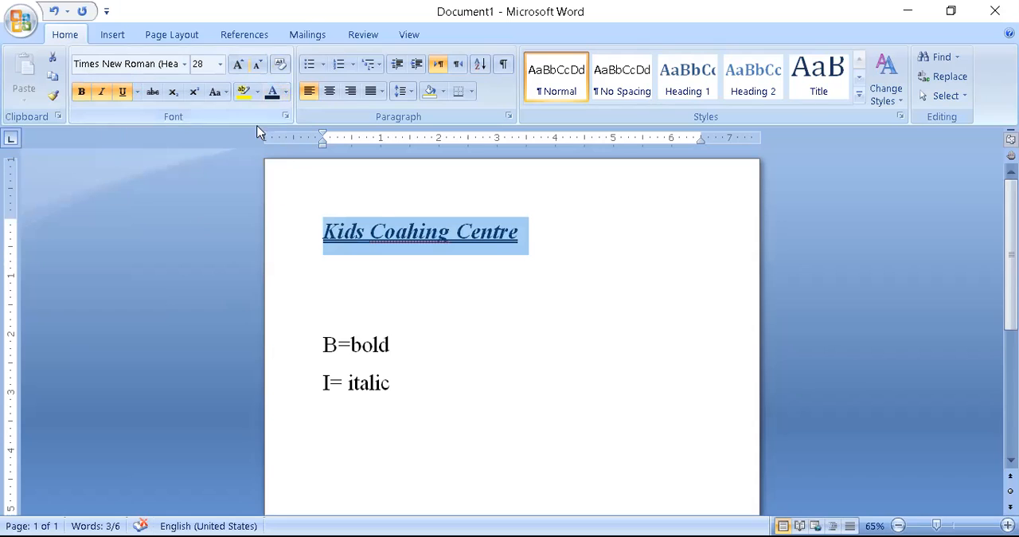
pyautogui.click(283, 94)
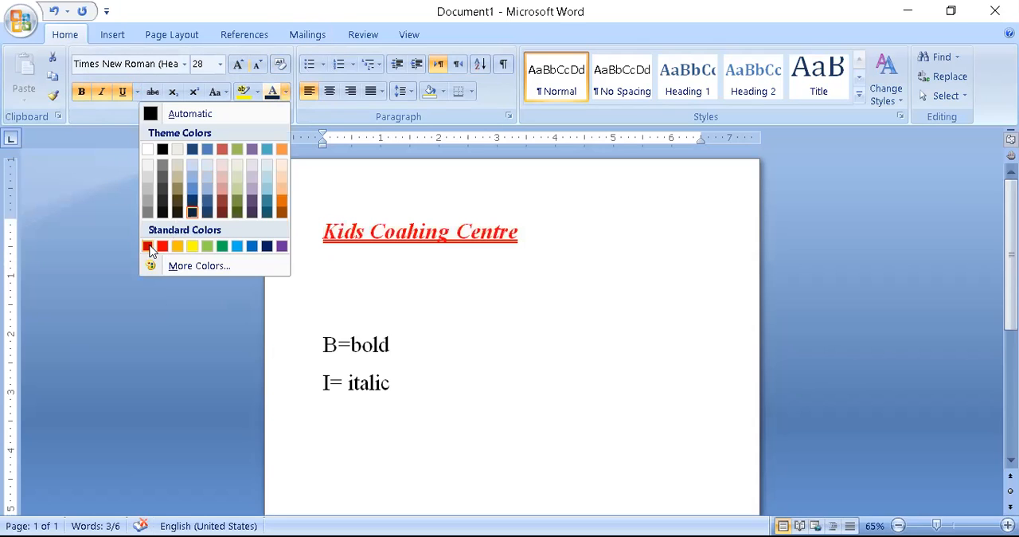
pyautogui.click(147, 246)
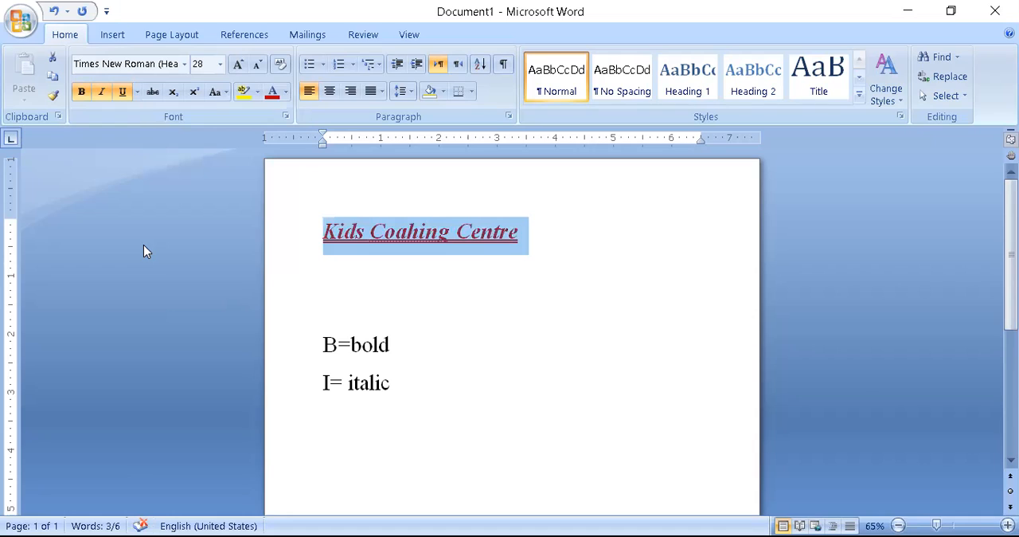
# - Generate sample paragraphs on the line below the heading with =rand()
pyautogui.click(406, 268)
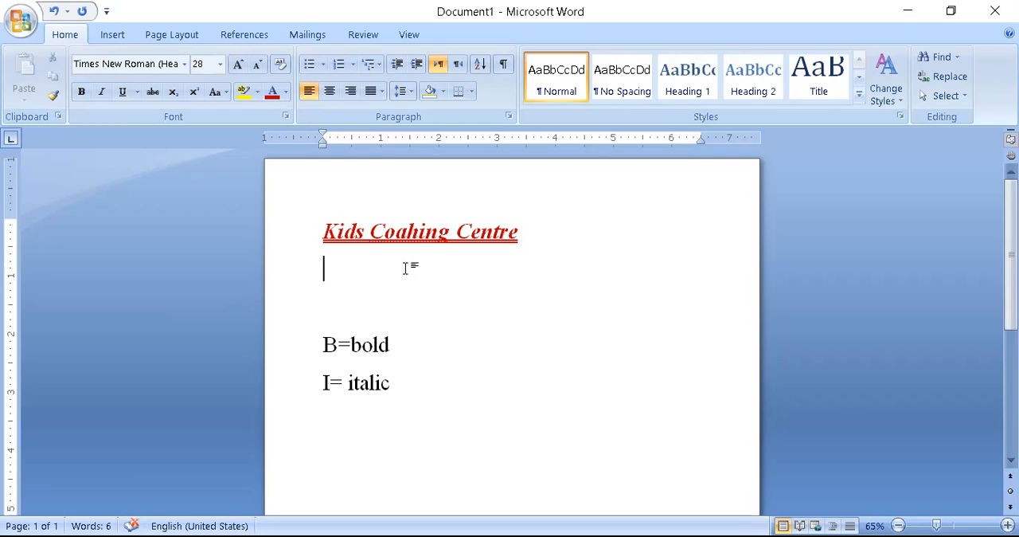
pyautogui.write('=rand')
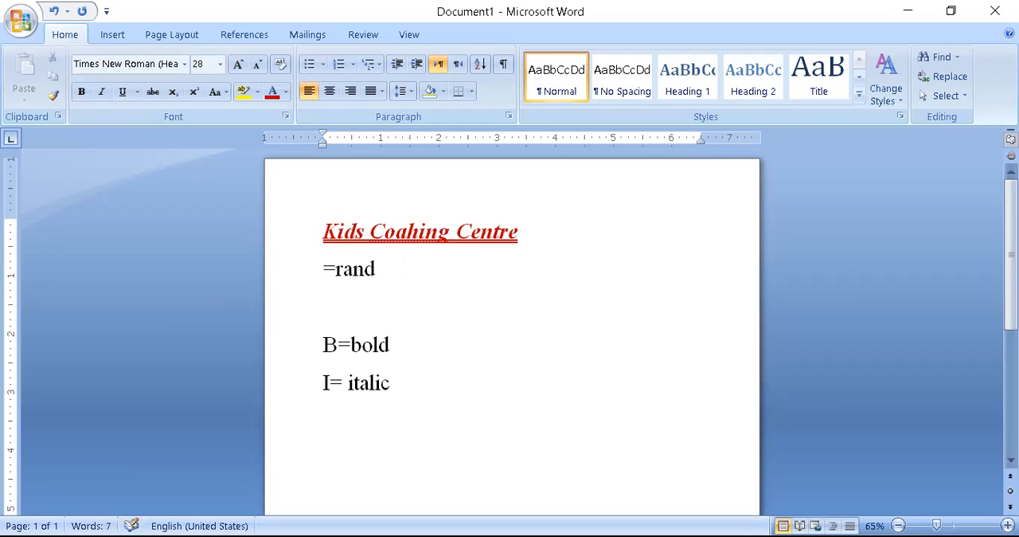
pyautogui.write('()')
pyautogui.press('Return')
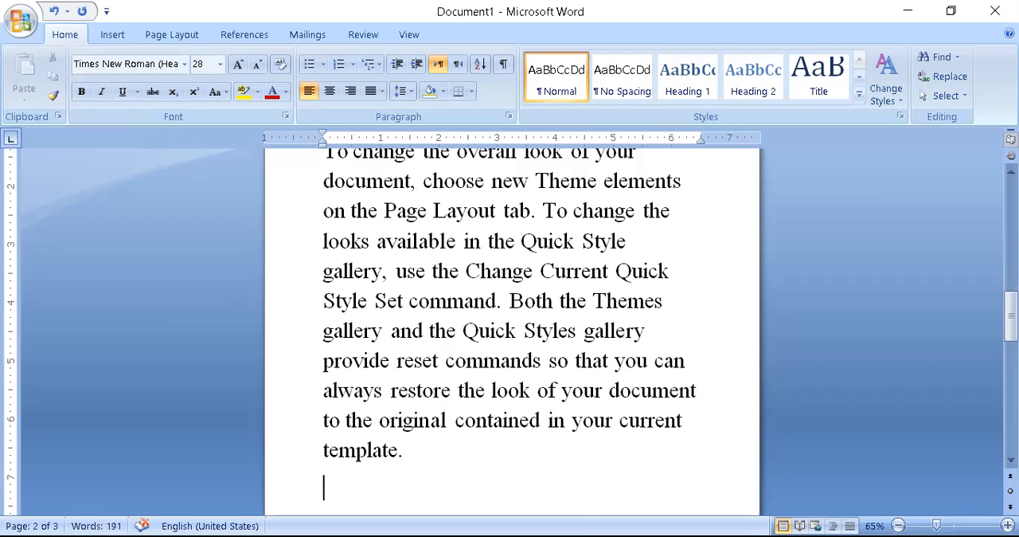
# - Place the insertion point at the start of the first sample paragraph beneath the heading
pyautogui.scroll(7, 511, 330)
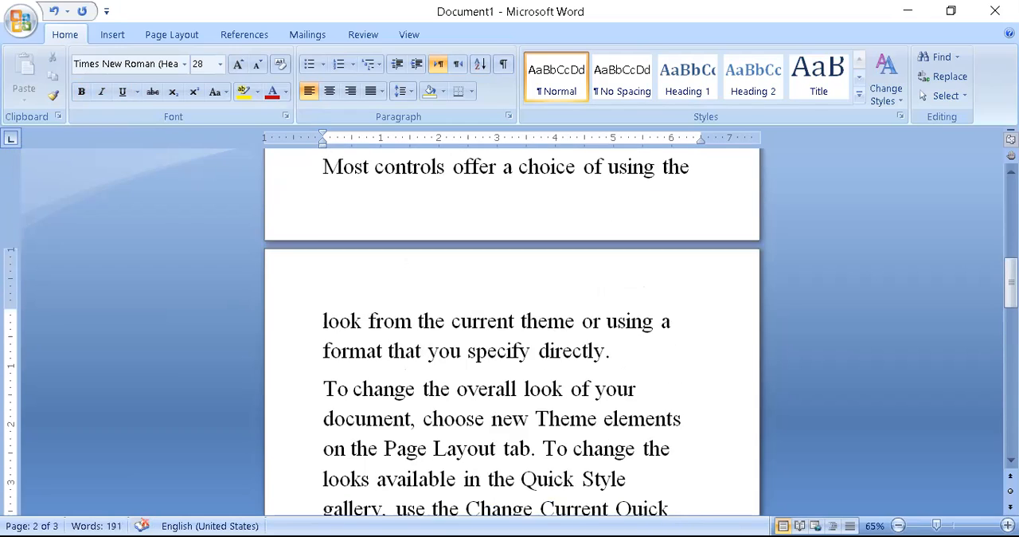
pyautogui.scroll(5, 407, 269)
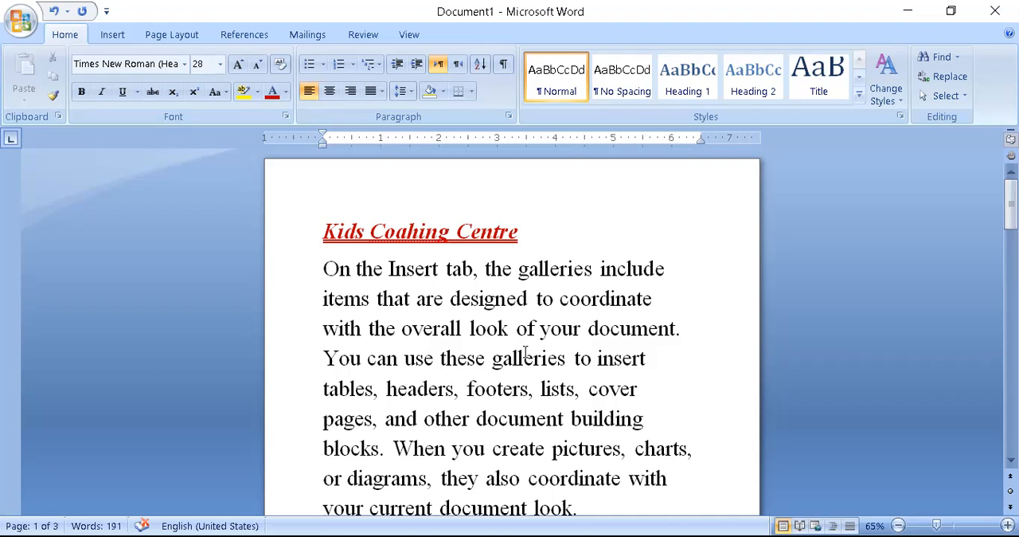
pyautogui.click(325, 269)
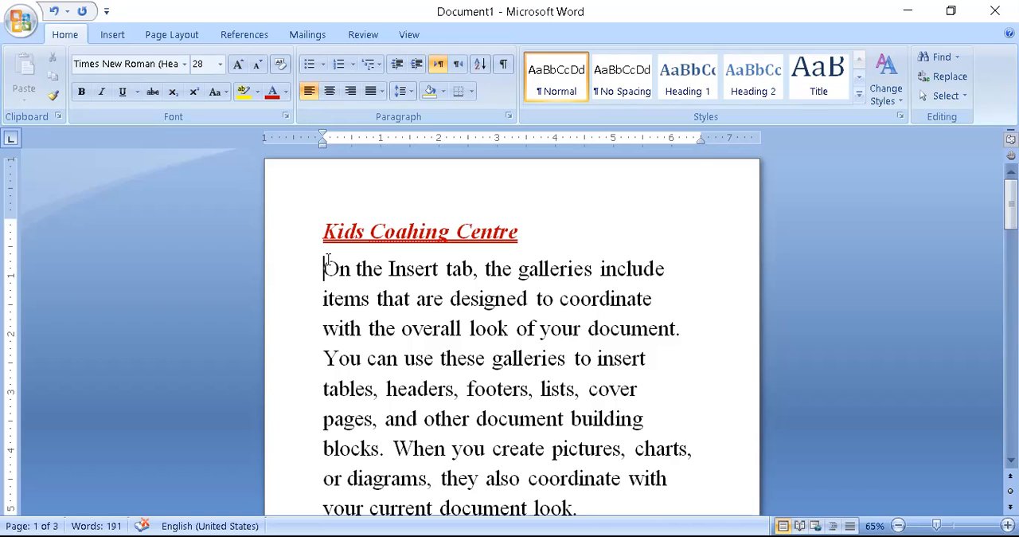
# - Copy the first sample paragraph under the heading and paste it below the last sample paragraph
pyautogui.moveTo(324, 268); pyautogui.dragTo(592, 455)
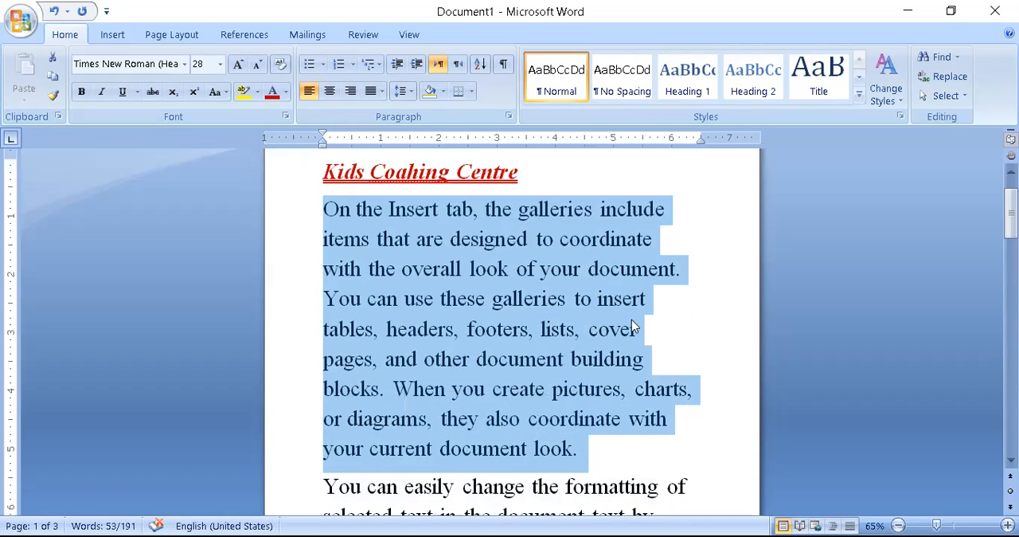
pyautogui.hotkey('ctrl', 'c')
pyautogui.click(596, 446)
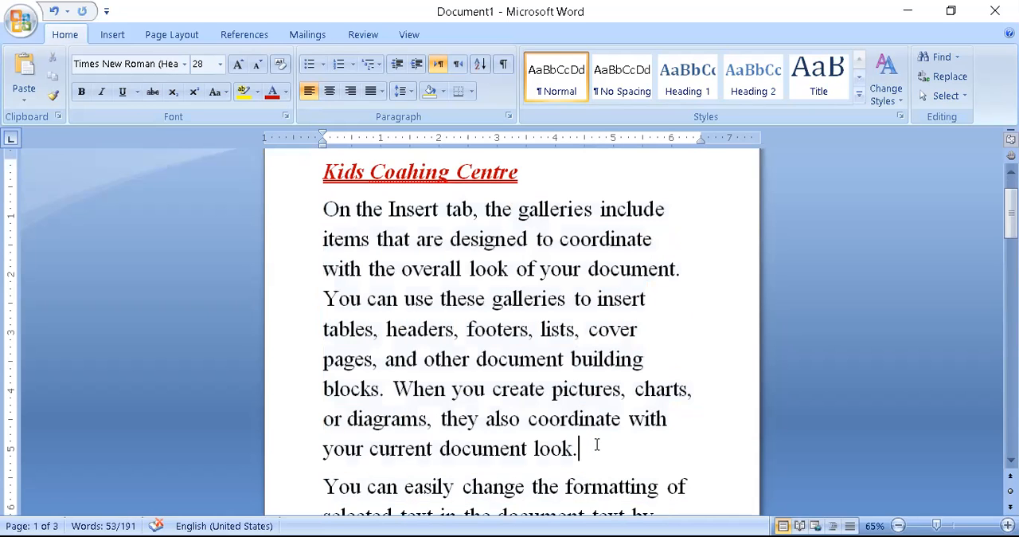
pyautogui.press('Down')
pyautogui.press('Down')
pyautogui.press('Down')
pyautogui.press('Down')
pyautogui.press('Down')
pyautogui.press('Down')
pyautogui.press('Down')
pyautogui.press('Down')
pyautogui.press('Down')
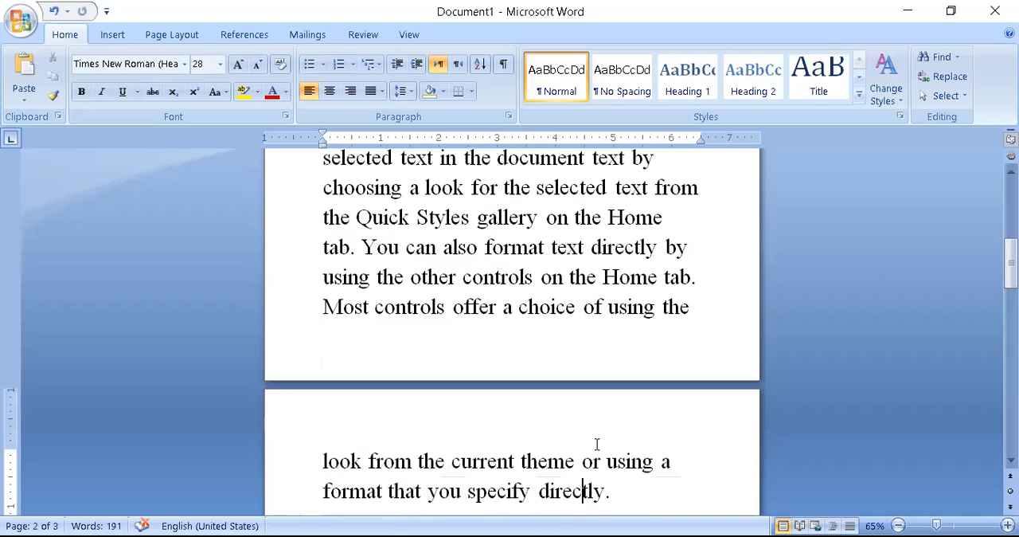
pyautogui.press('Down')
pyautogui.press('Down')
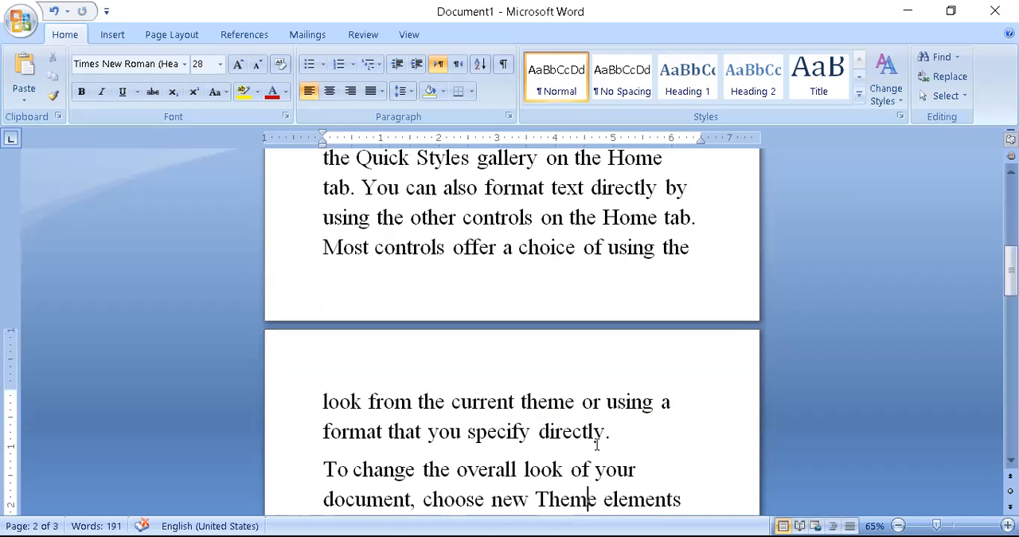
pyautogui.press('Down')
pyautogui.press('Down')
pyautogui.press('Down')
pyautogui.press('Down')
pyautogui.press('Down')
pyautogui.press('Down')
pyautogui.press('Down')
pyautogui.press('Down')
pyautogui.press('Down')
pyautogui.press('Down')
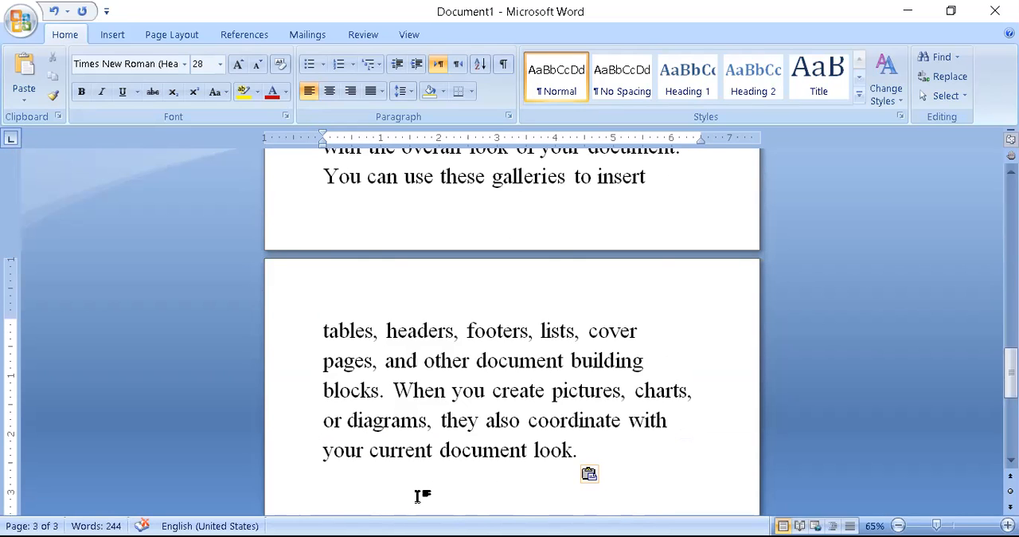
# - Enlarge the page view to 98% and look over the pasted paragraph at the end of the sample text
pyautogui.click(955, 519)
pyautogui.scroll(3, 825, 483)
pyautogui.scroll(10, 512, 331)
pyautogui.scroll(-1, 512, 331)
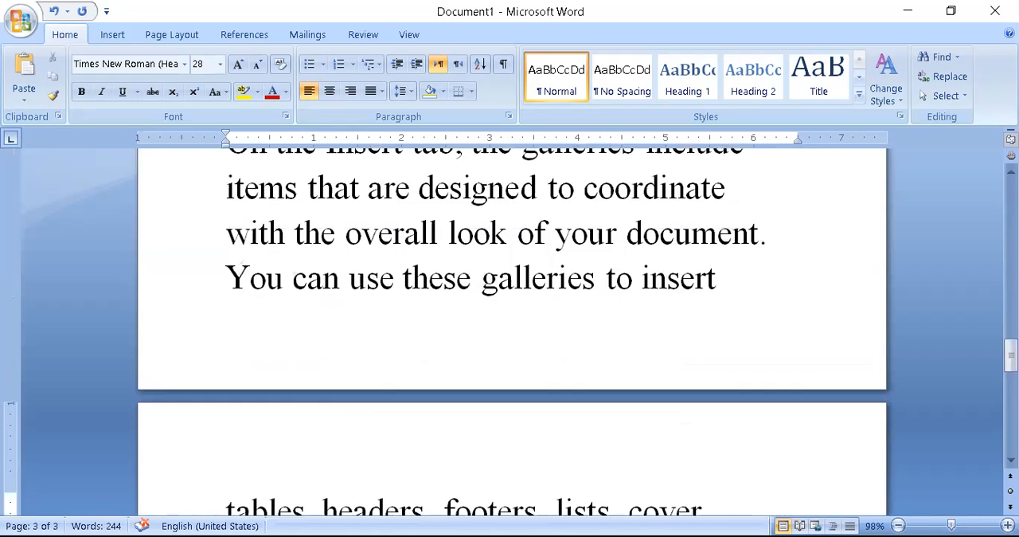
pyautogui.scroll(-10, 828, 480)
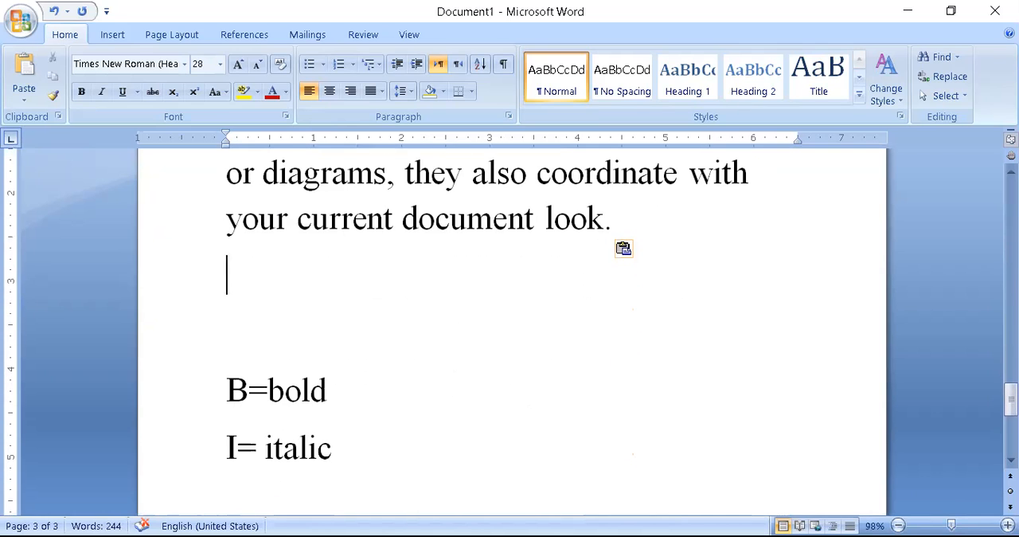
pyautogui.scroll(4, 825, 480)
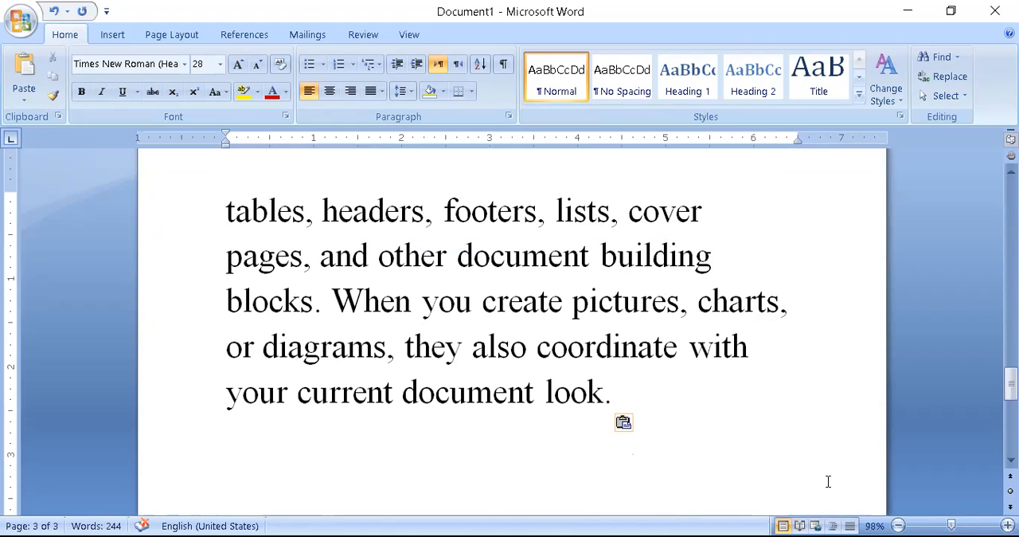
# - Try removing the sentence starting "When you create pictures" from the pasted paragraph, and undo the removal
pyautogui.click(614, 396)
pyautogui.moveTo(614, 397); pyautogui.dragTo(335, 297)
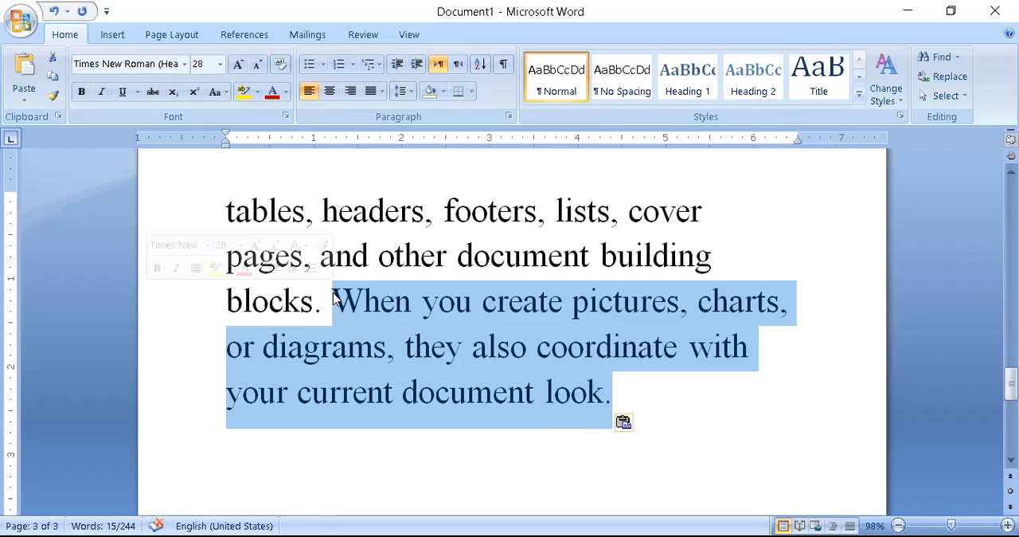
pyautogui.press('Delete')
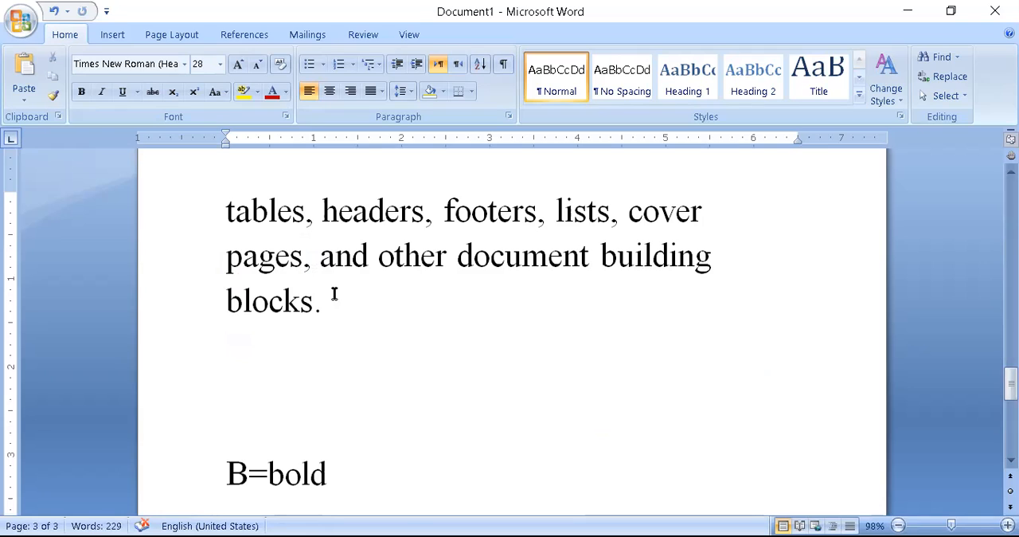
pyautogui.press('Return')
pyautogui.hotkey('ctrl', 'z')
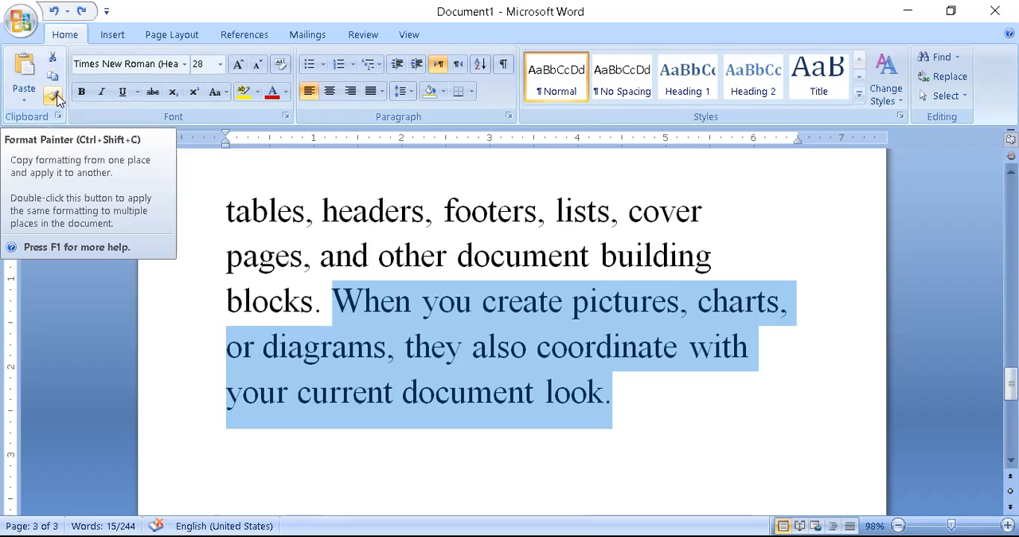
# - Try Format Painter on the sentence starting "When you create pictures" in the pasted paragraph
pyautogui.click(54, 95)
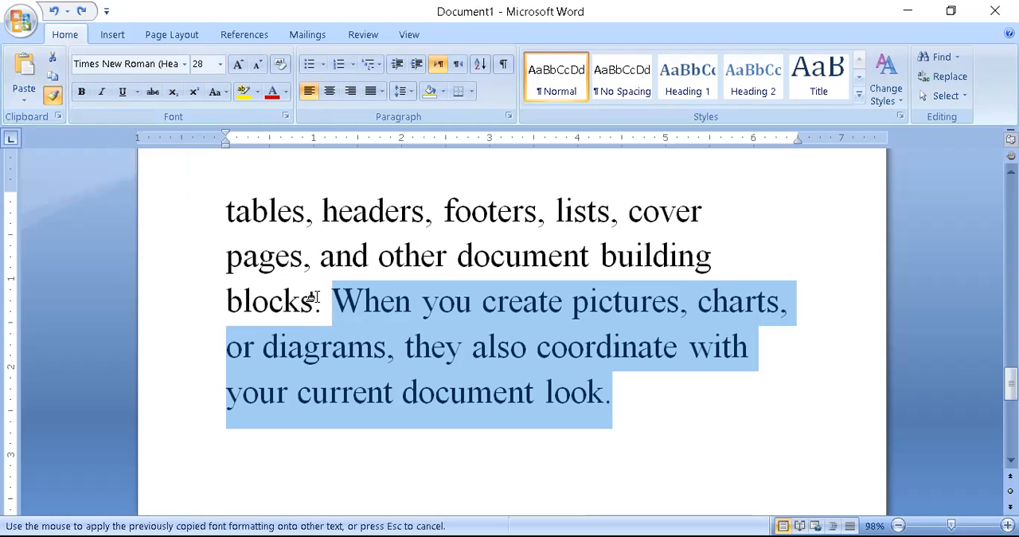
pyautogui.moveTo(339, 303); pyautogui.dragTo(641, 379)
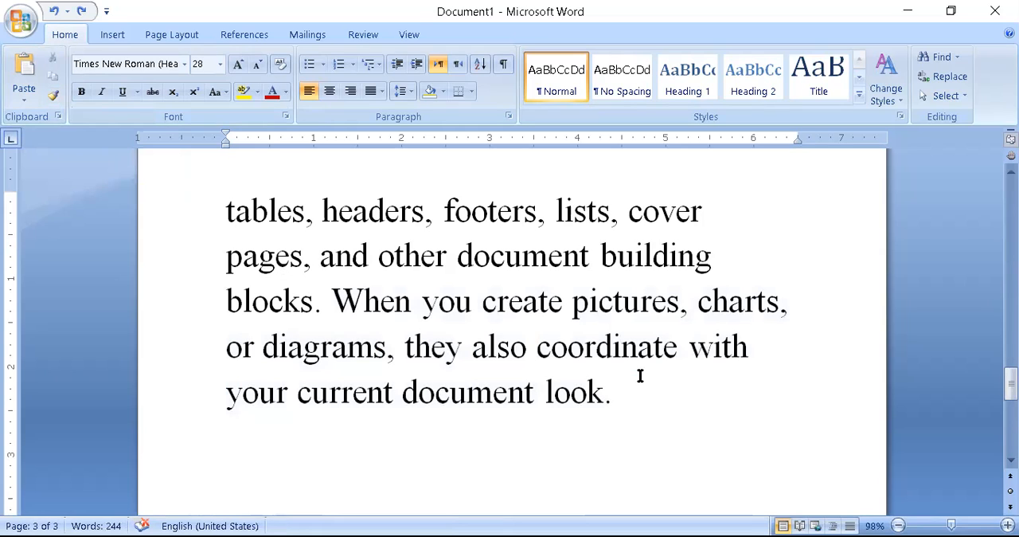
# - Copy the "Kids Coahing Centre" heading and paste it two lines below the paragraph ending "specify directly."
pyautogui.press('Up')
pyautogui.press('Up')
pyautogui.press('Up')
pyautogui.press('Up')
pyautogui.press('Up')
pyautogui.press('Up')
pyautogui.press('Up')
pyautogui.press('Up')
pyautogui.press('Down')
pyautogui.press('Down')
pyautogui.press('Down')
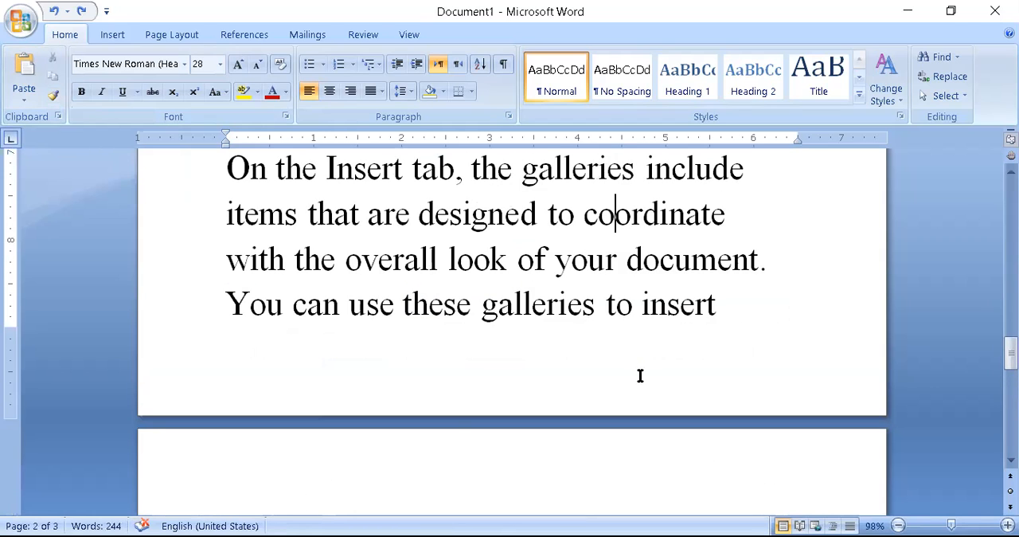
pyautogui.press('Up')
pyautogui.press('Up')
pyautogui.press('Up')
pyautogui.press('Up')
pyautogui.press('Up')
pyautogui.press('Up')
pyautogui.press('Up')
pyautogui.press('Up')
pyautogui.press('Up')
pyautogui.press('Up')
pyautogui.press('Up')
pyautogui.press('Up')
pyautogui.press('Up')
pyautogui.press('Up')
pyautogui.press('Up')
pyautogui.press('Up')
pyautogui.press('Up')
pyautogui.press('Up')
pyautogui.press('Up')
pyautogui.press('Up')
pyautogui.press('Up')
pyautogui.press('Up')
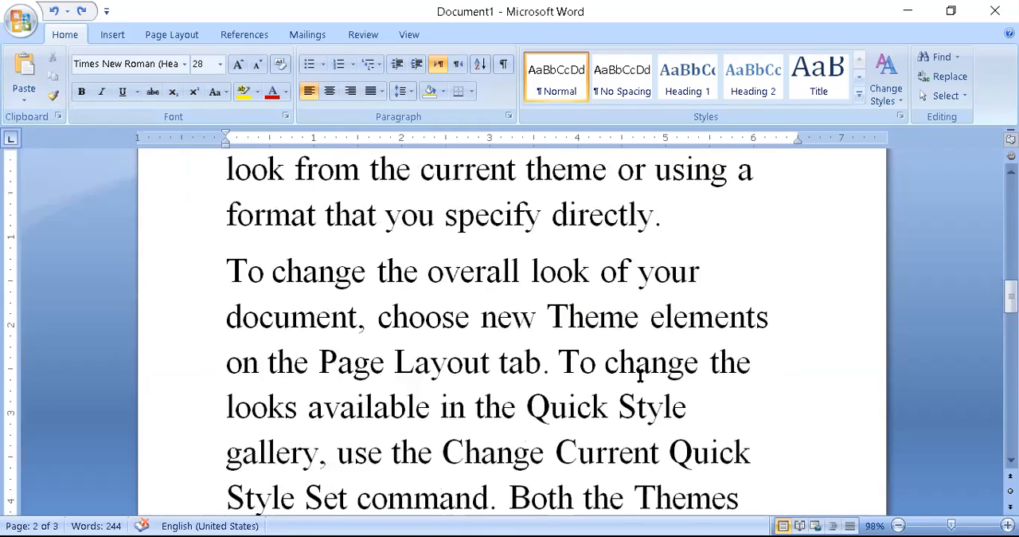
pyautogui.press('Up')
pyautogui.press('Up')
pyautogui.press('Up')
pyautogui.press('Up')
pyautogui.press('Up')
pyautogui.press('Up')
pyautogui.press('Up')
pyautogui.press('Up')
pyautogui.press('Up')
pyautogui.press('Up')
pyautogui.press('Up')
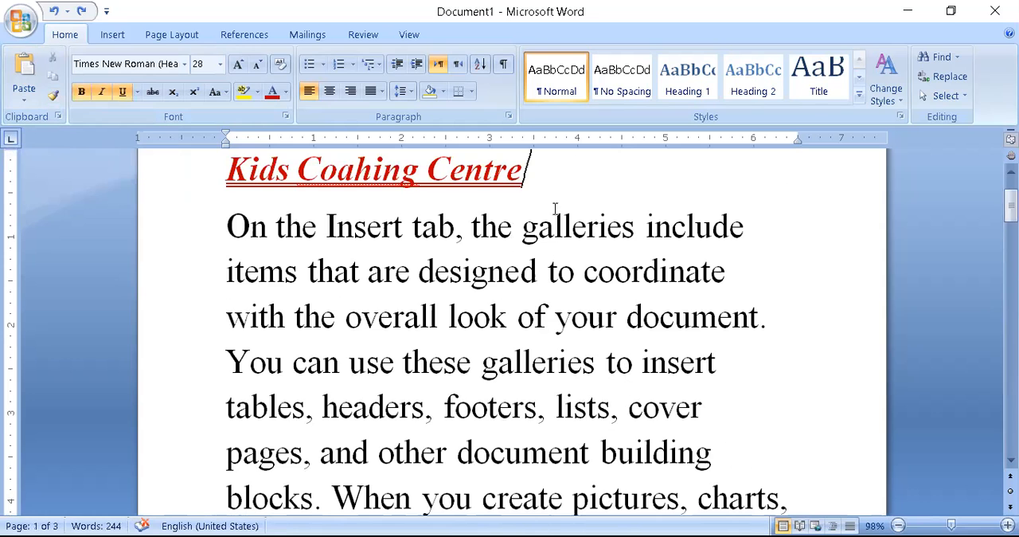
pyautogui.moveTo(543, 182); pyautogui.dragTo(235, 178)
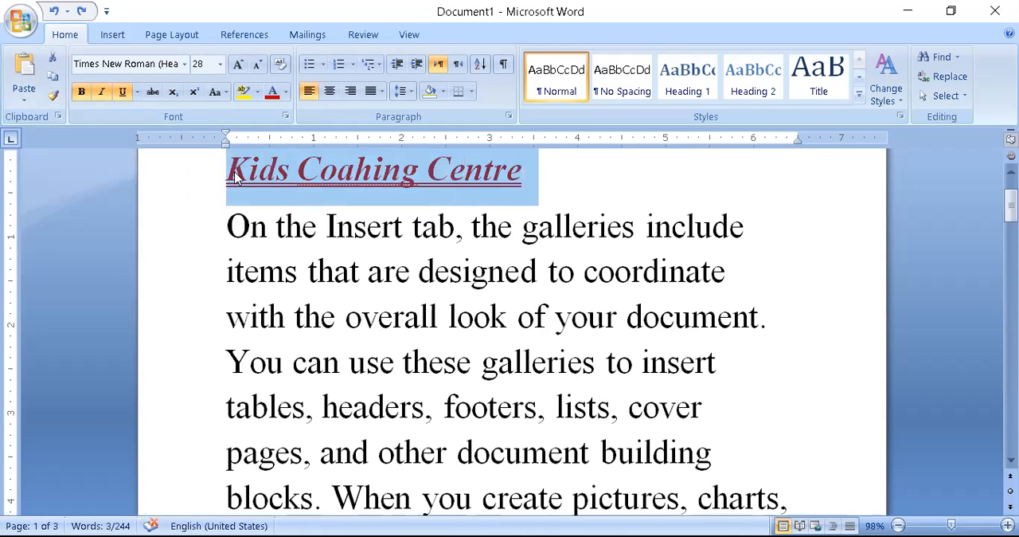
pyautogui.scroll(-10, 695, 341)
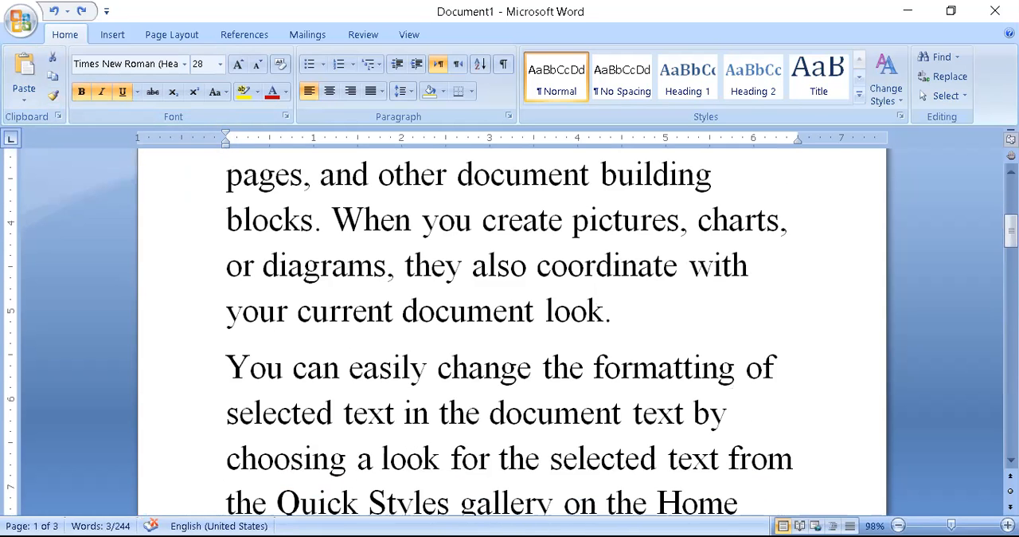
pyautogui.scroll(-3, 510, 318)
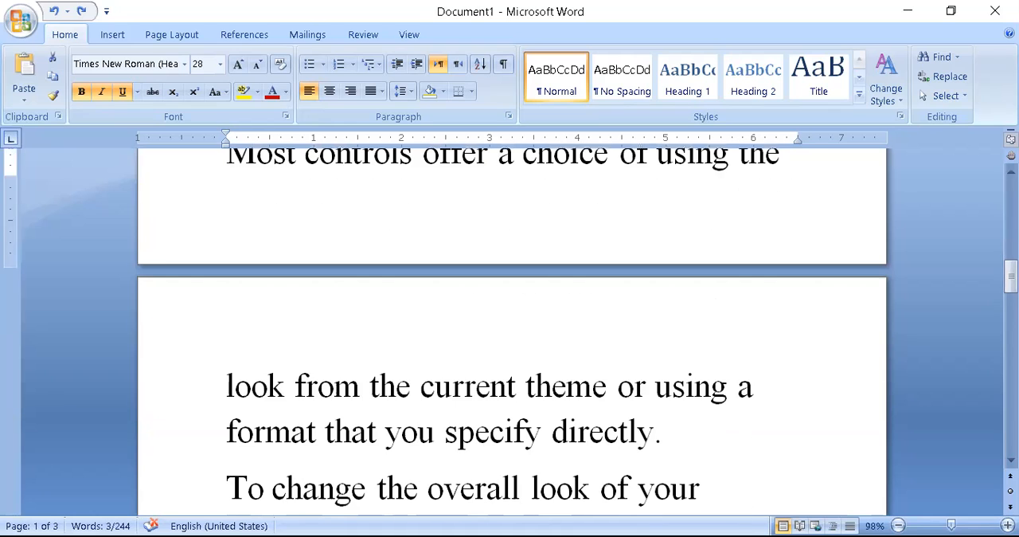
pyautogui.click(353, 358)
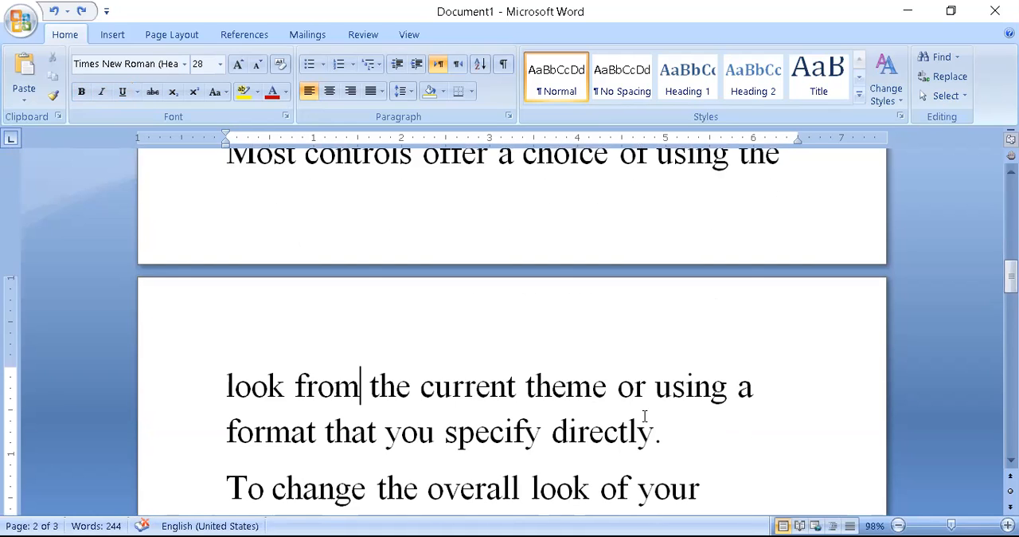
pyautogui.click(676, 425)
pyautogui.press('Return')
pyautogui.press('Return')
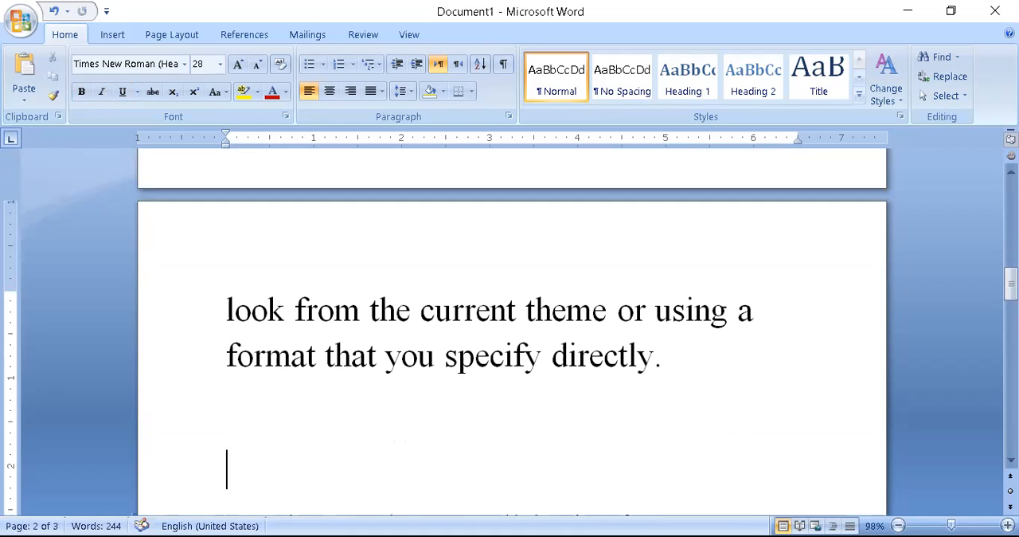
pyautogui.hotkey('ctrl', 'v')
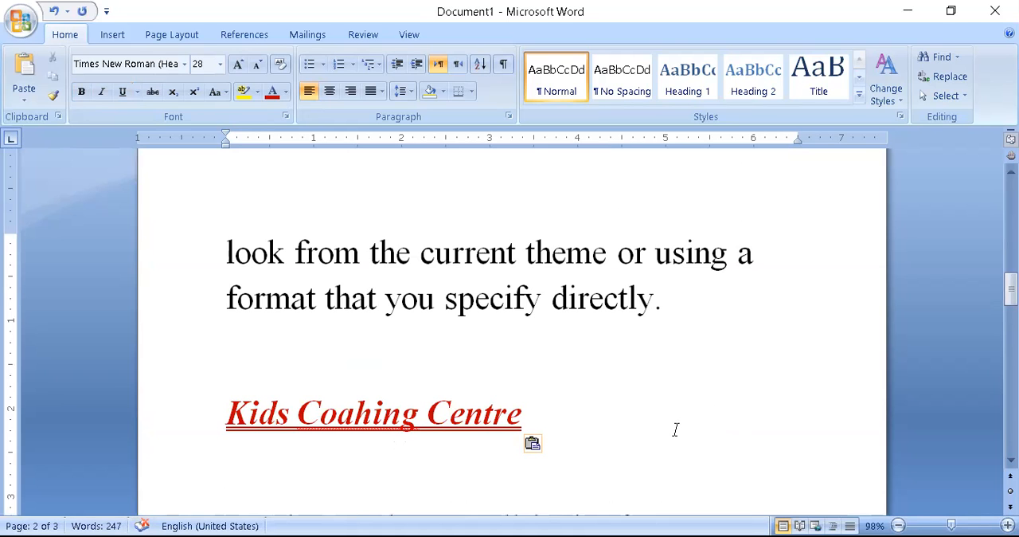
# - Delete the text of the pasted "Kids Coahing Centre" heading below the second sample paragraph
pyautogui.scroll(5, 676, 430)
pyautogui.scroll(3, 676, 429)
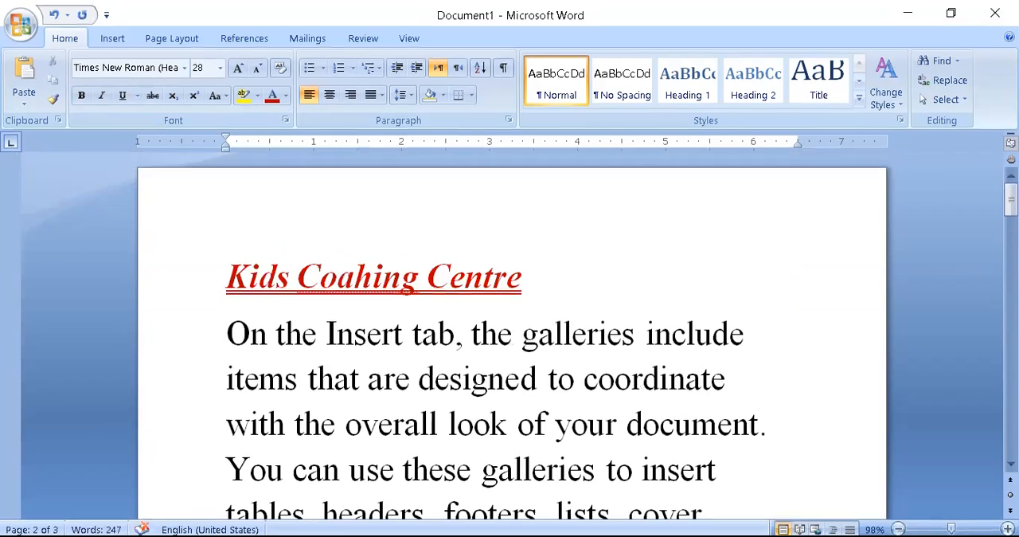
pyautogui.scroll(-4, 677, 429)
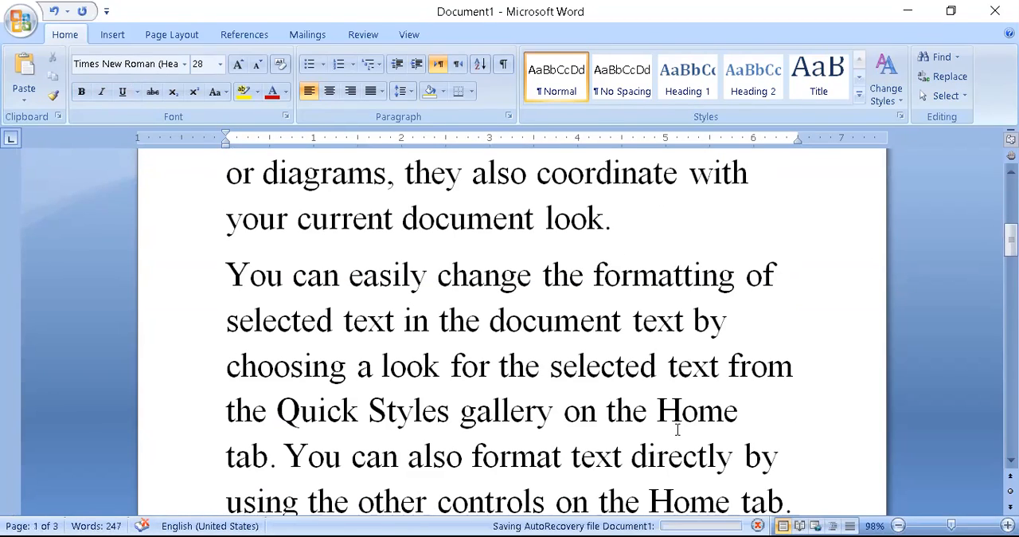
pyautogui.scroll(-8, 677, 430)
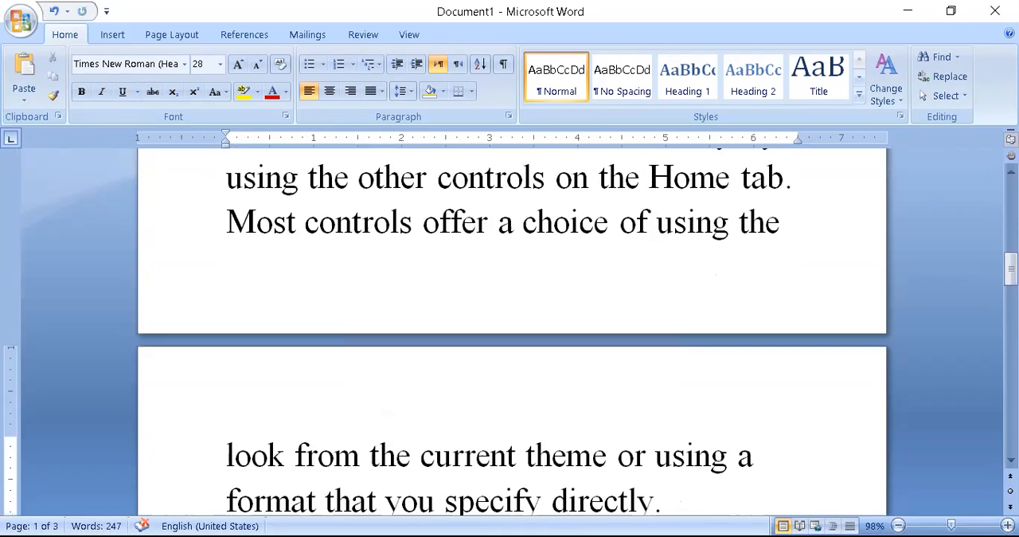
pyautogui.press('BackSpace')
pyautogui.press('BackSpace')
pyautogui.press('BackSpace')
pyautogui.press('BackSpace')
pyautogui.press('BackSpace')
pyautogui.press('BackSpace')
pyautogui.press('BackSpace')
pyautogui.press('BackSpace')
pyautogui.press('BackSpace')
pyautogui.press('BackSpace')
pyautogui.press('BackSpace')
pyautogui.press('BackSpace')
pyautogui.press('BackSpace')
pyautogui.press('BackSpace')
pyautogui.press('BackSpace')
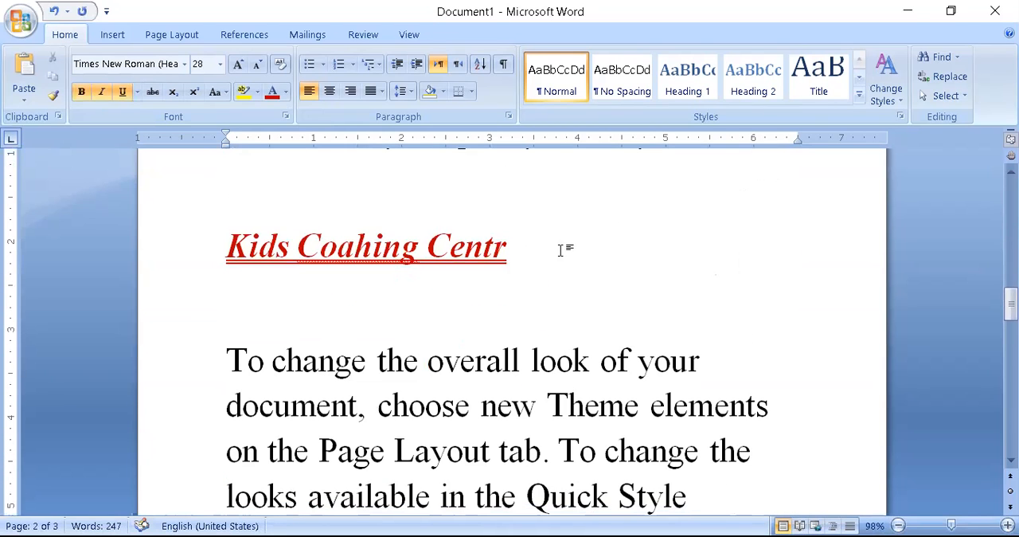
pyautogui.press('BackSpace')
pyautogui.press('BackSpace')
pyautogui.press('BackSpace')
pyautogui.press('BackSpace')
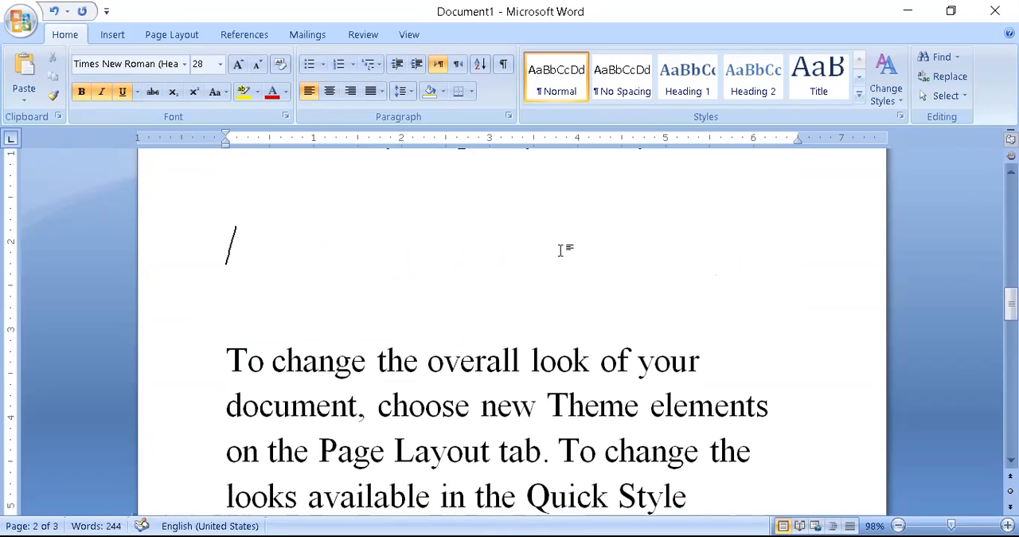
# - Enter "Computer" on the emptied heading line and delete that line's text again
pyautogui.write('computer')
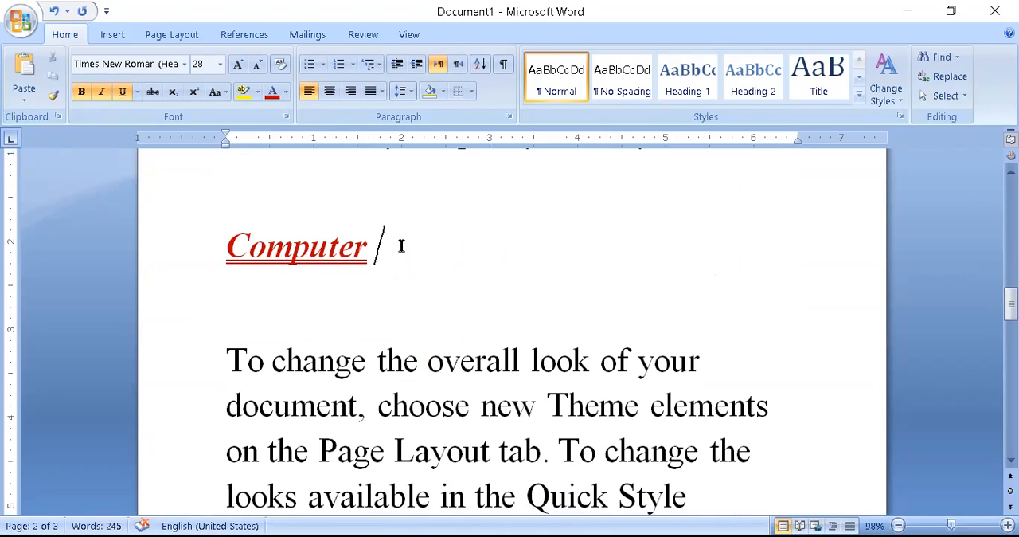
pyautogui.moveTo(401, 246); pyautogui.dragTo(156, 230)
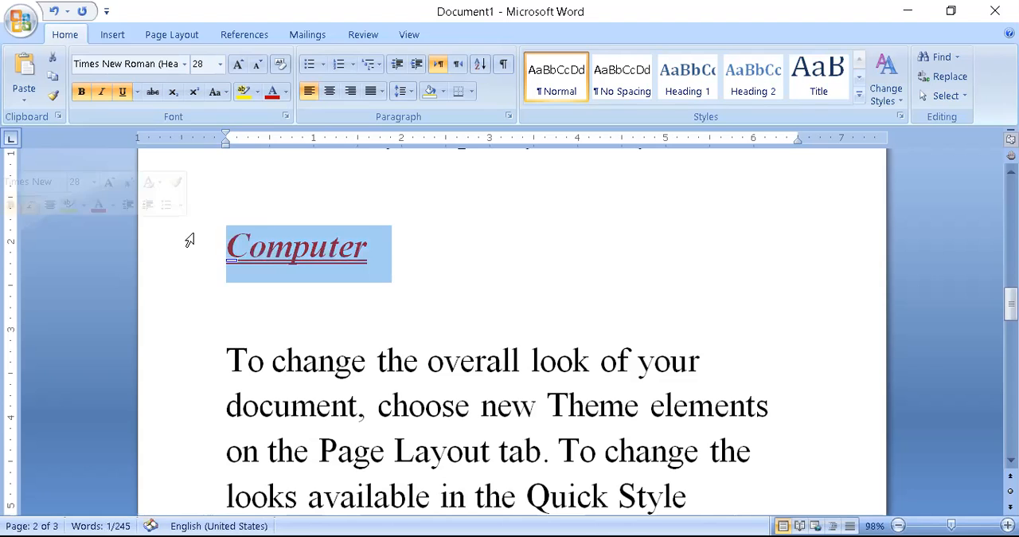
pyautogui.press('Delete')
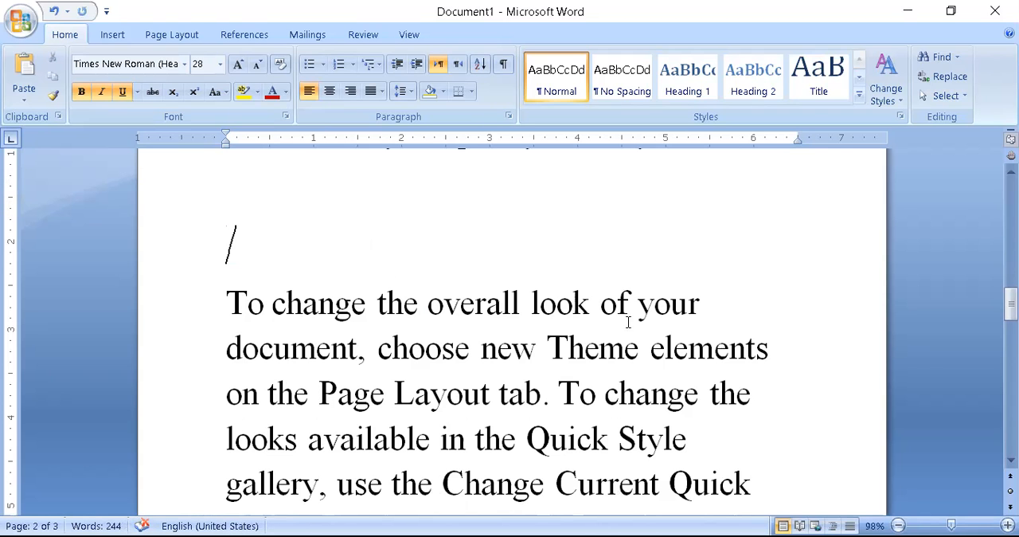
# - Add a new line reading "Computer:" below the paragraph ending "contained in your current template."
pyautogui.scroll(-10, 391, 336)
pyautogui.click(390, 336)
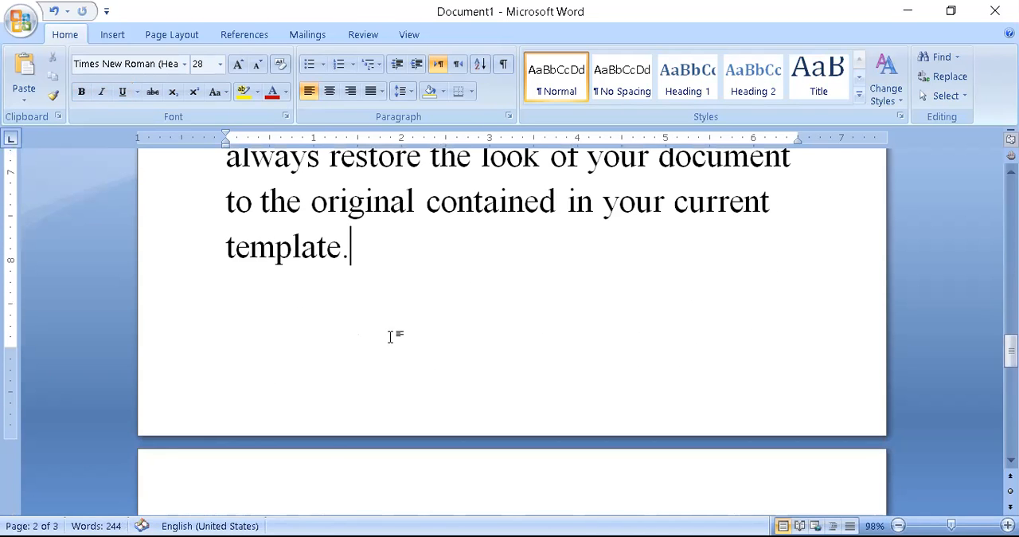
pyautogui.press('Return')
pyautogui.write('com')
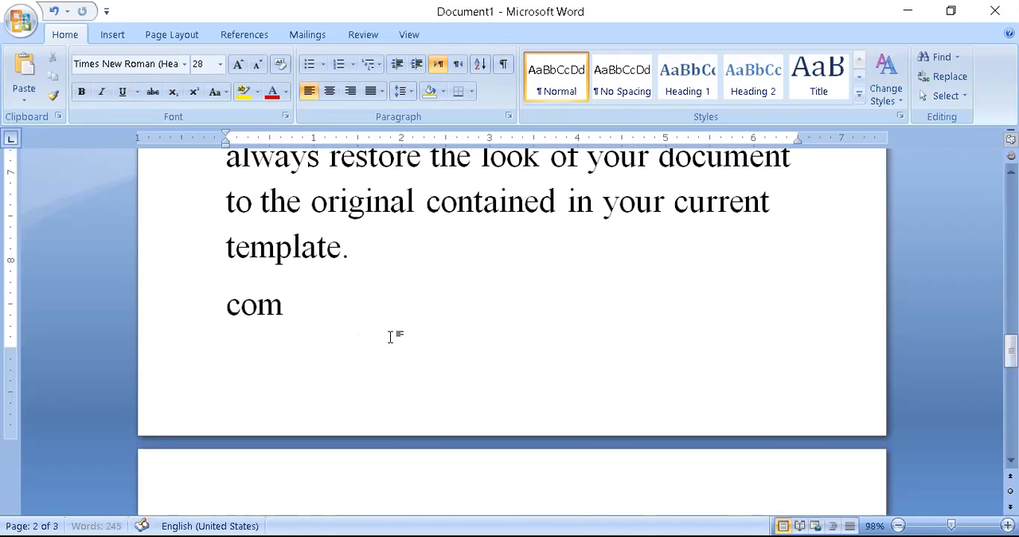
pyautogui.write('puter:')
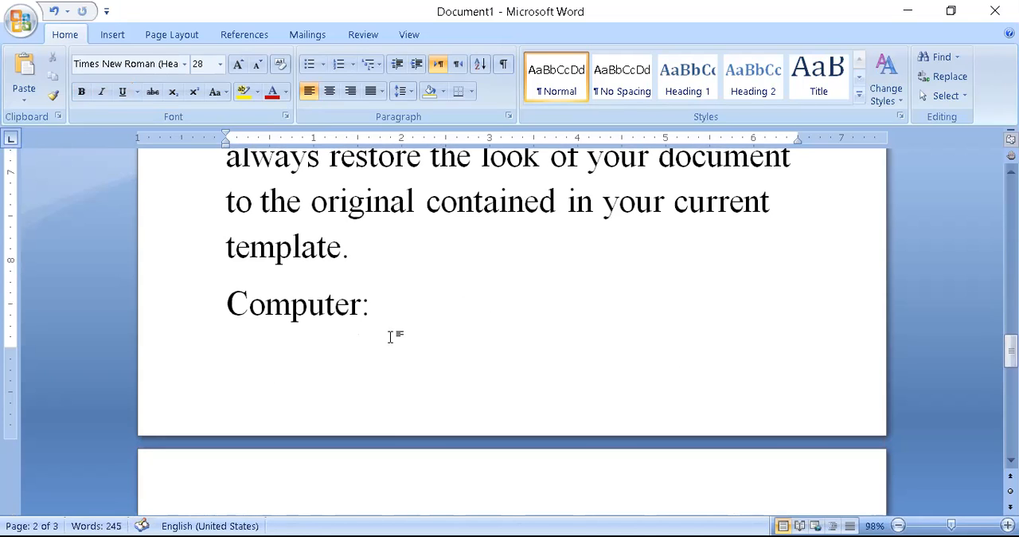
pyautogui.scroll(10, 390, 336)
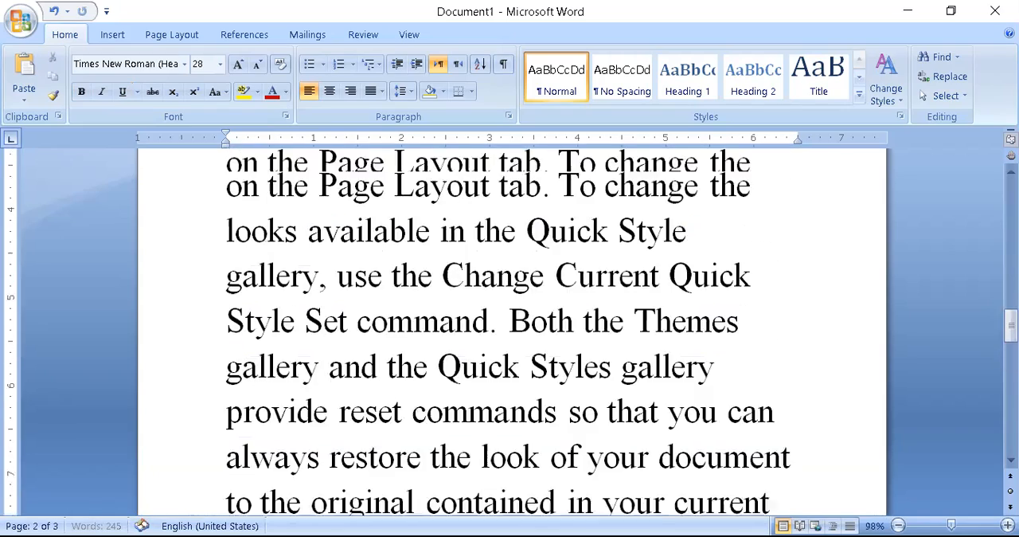
pyautogui.scroll(10, 512, 330)
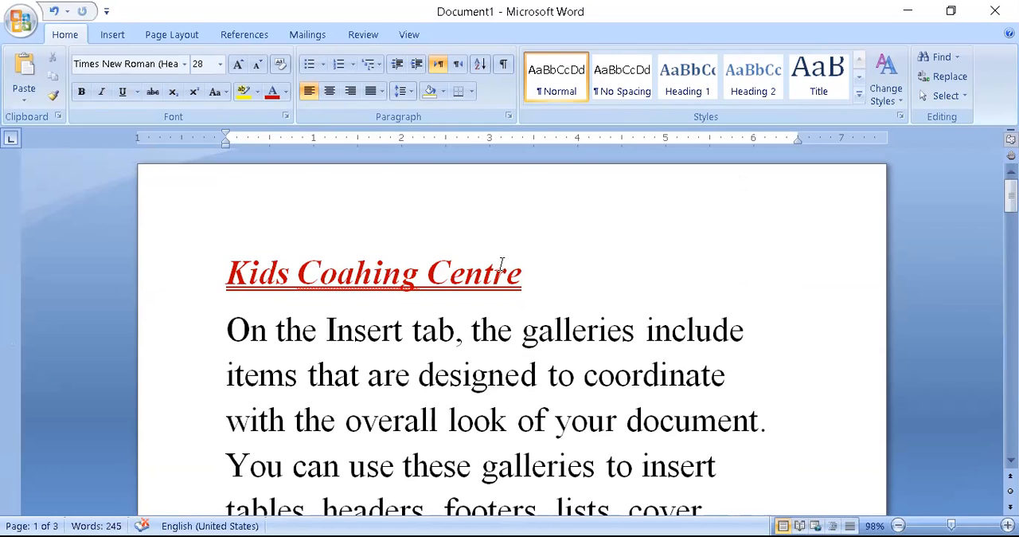
# - Set the "Kids Coahing Centre" heading and the words "You can use these galleries to insert tables" to Arial, size 28
pyautogui.moveTo(529, 282); pyautogui.dragTo(541, 258)
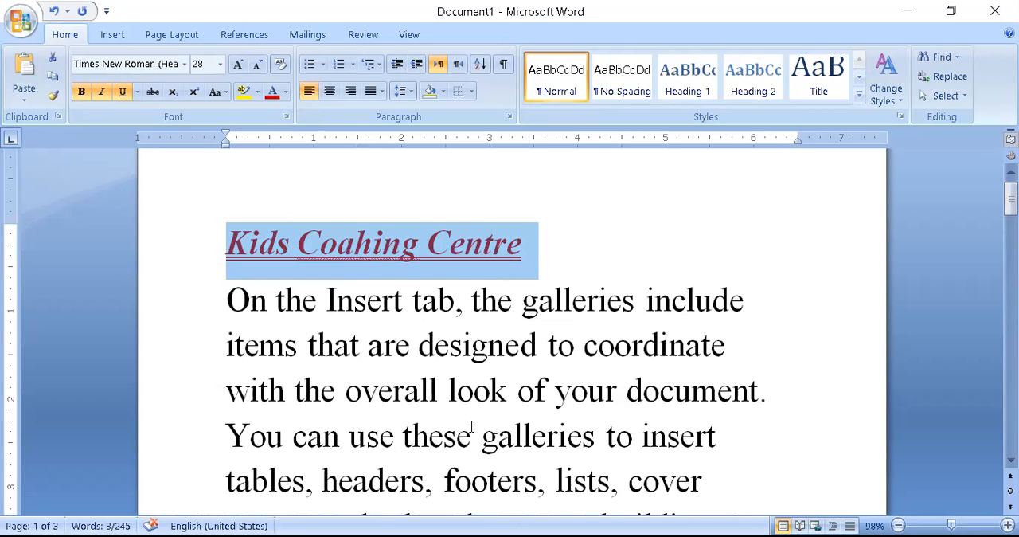
pyautogui.scroll(-3, 471, 426)
pyautogui.scroll(2, 472, 426)
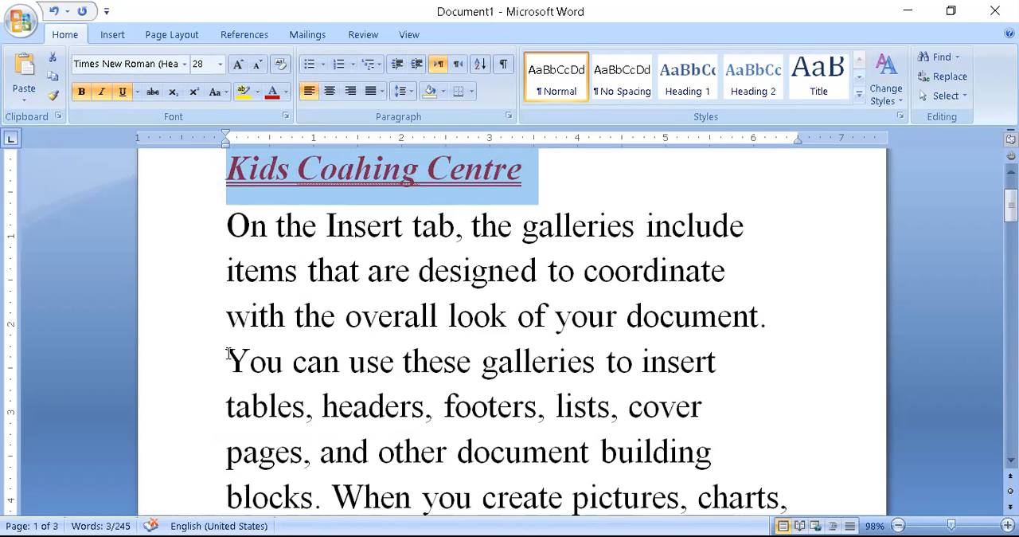
pyautogui.moveTo(228, 353); pyautogui.dragTo(305, 419)
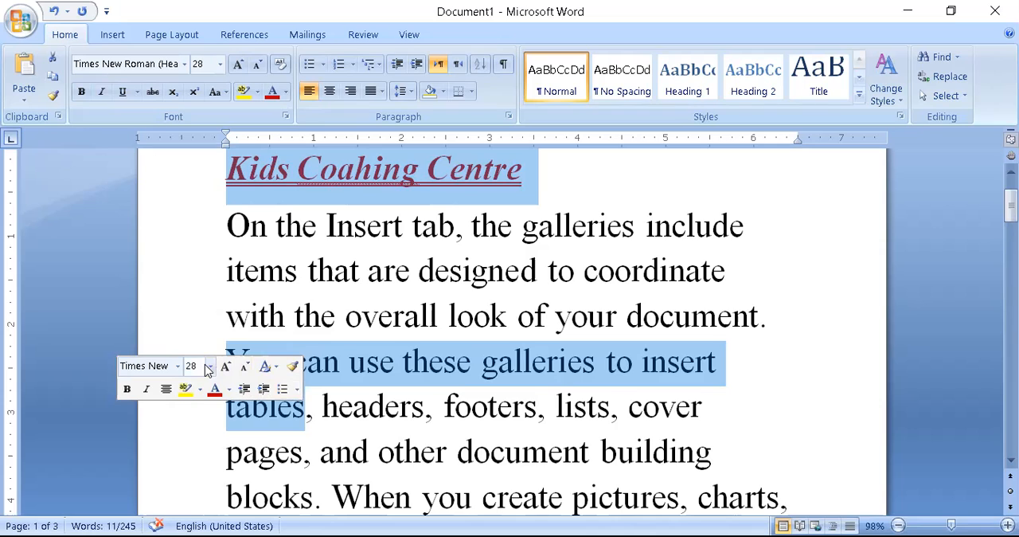
pyautogui.click(185, 67)
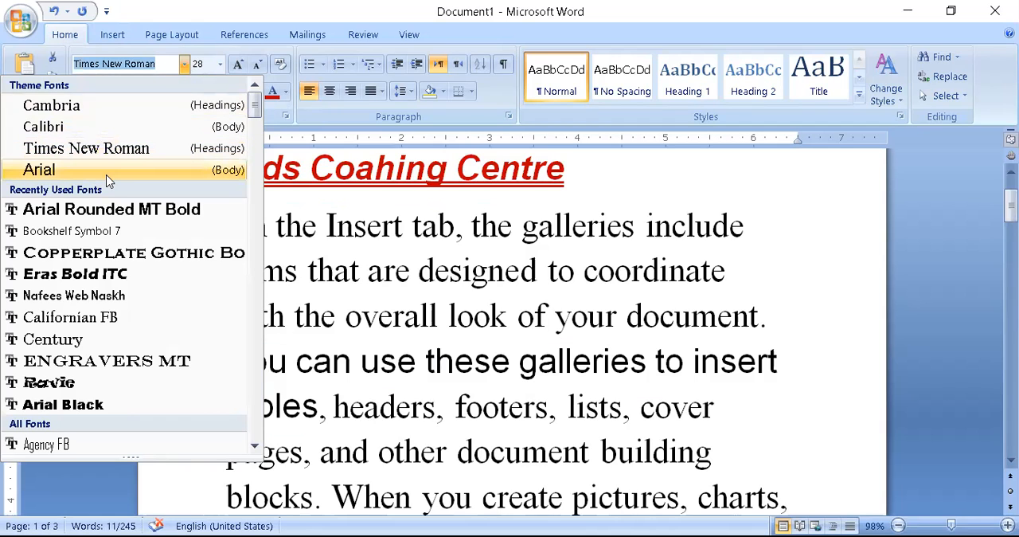
pyautogui.click(108, 171)
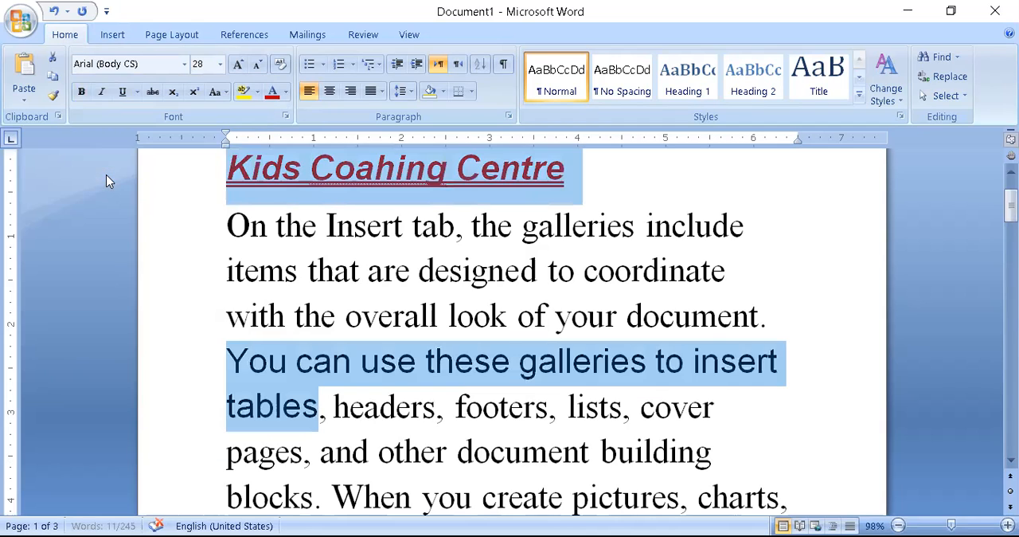
pyautogui.click(220, 64)
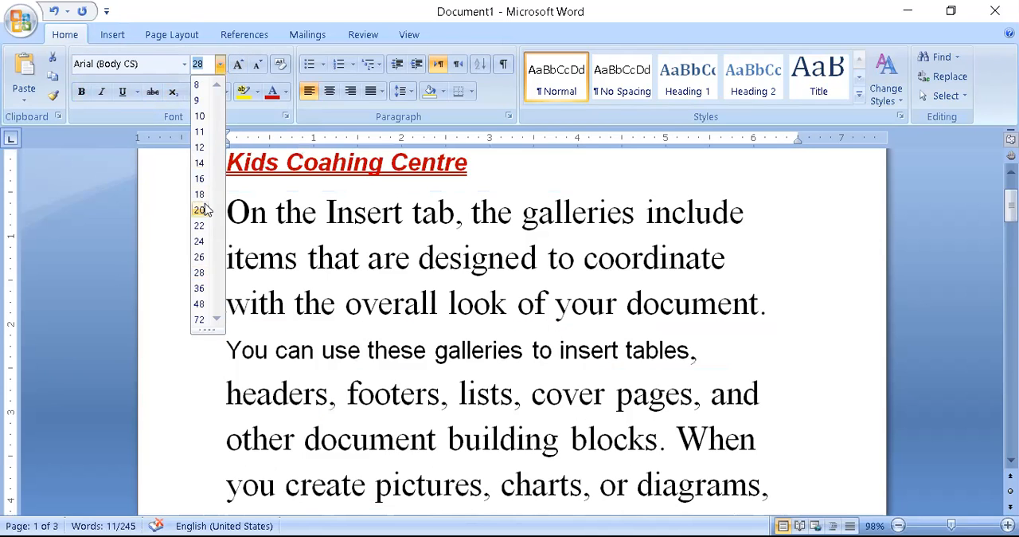
pyautogui.click(200, 273)
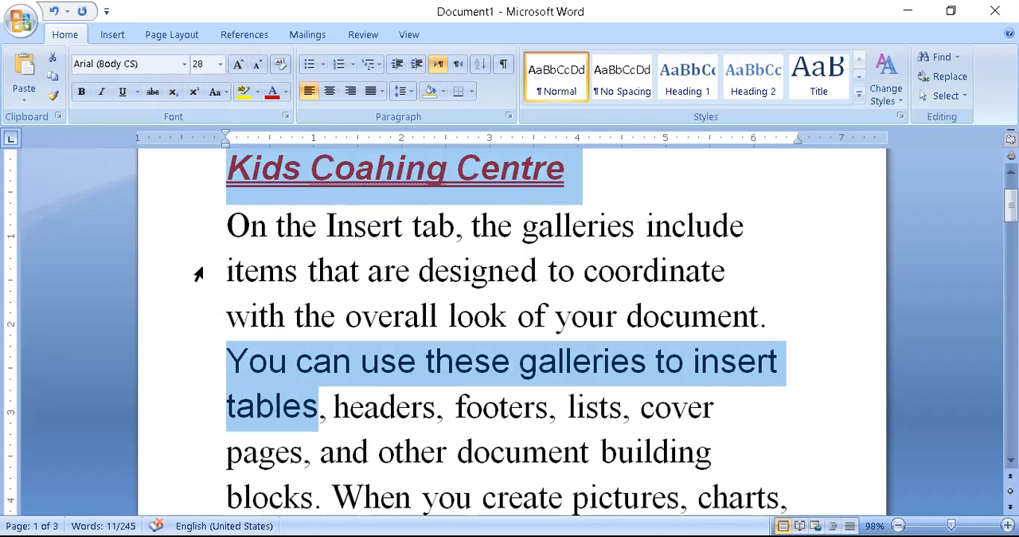
# - Make the phrase "You can use these galleries to insert tables" bold and italic with a double underline, like the heading
pyautogui.click(81, 92)
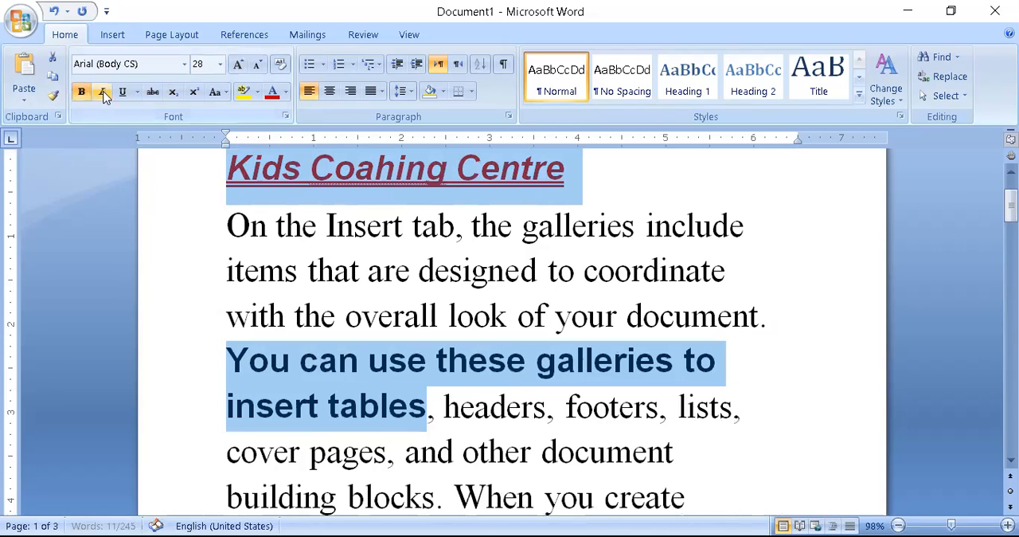
pyautogui.click(106, 93)
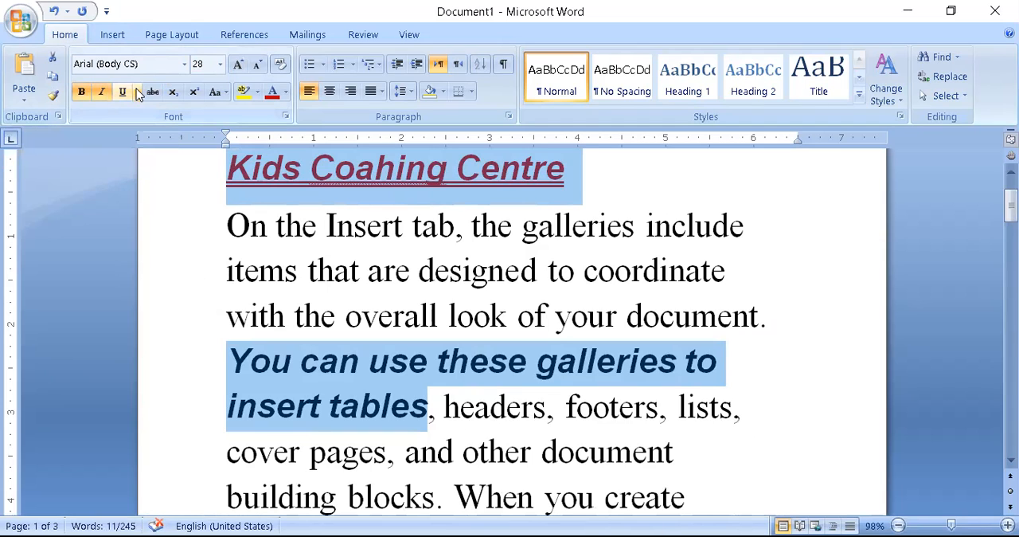
pyautogui.click(137, 91)
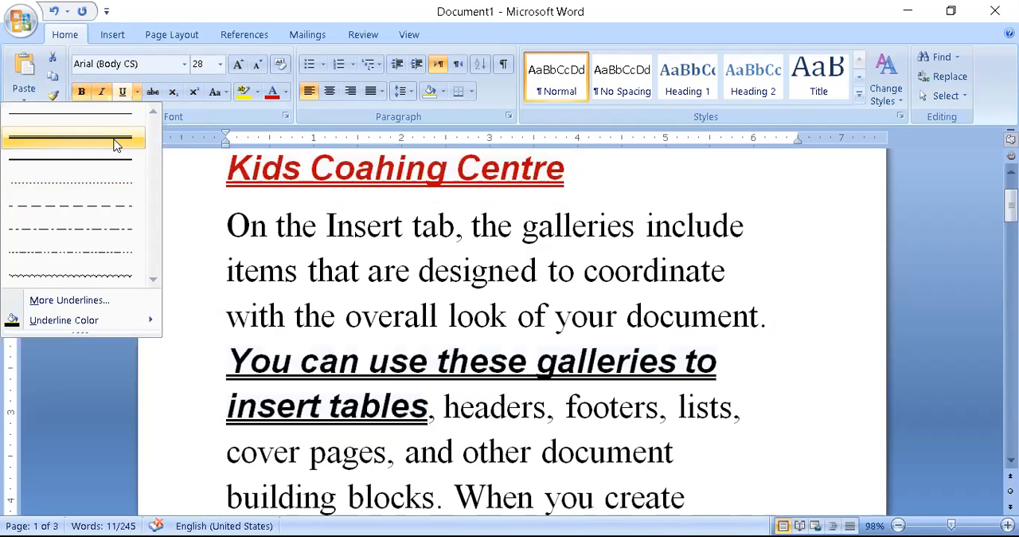
pyautogui.click(116, 144)
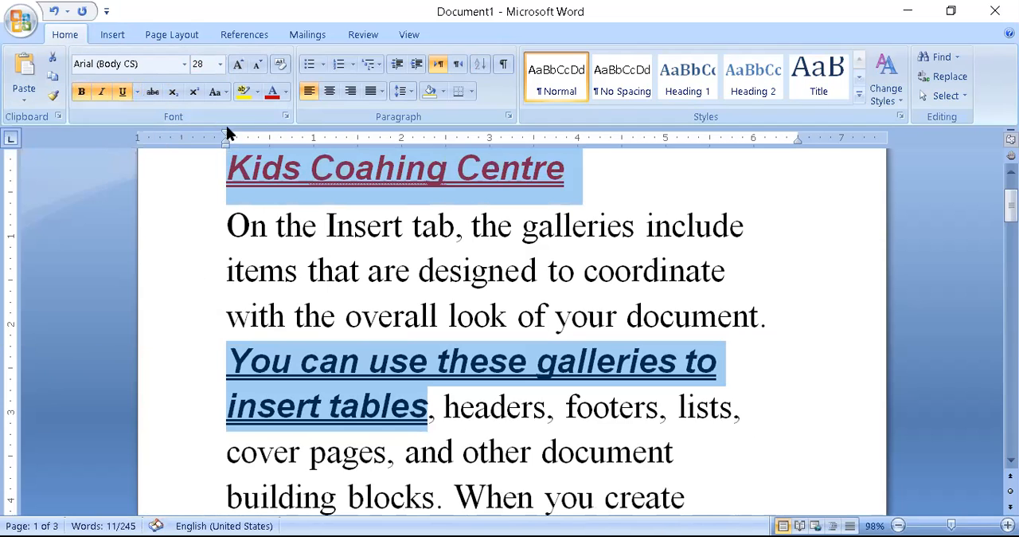
# - Apply a dark red font color and a gray highlight to the heading and the "You can use these galleries to insert tables" phrase
pyautogui.click(285, 92)
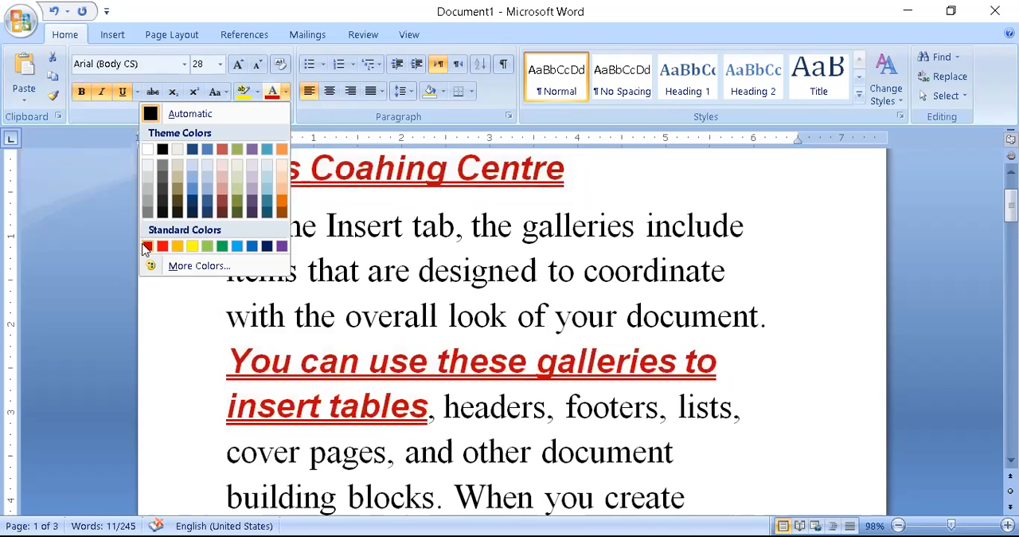
pyautogui.click(146, 248)
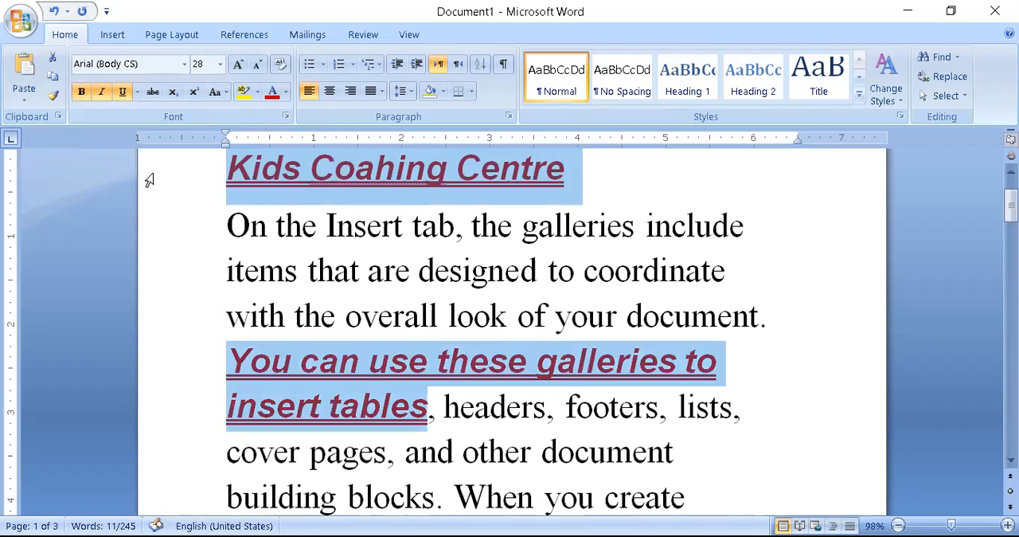
pyautogui.click(259, 93)
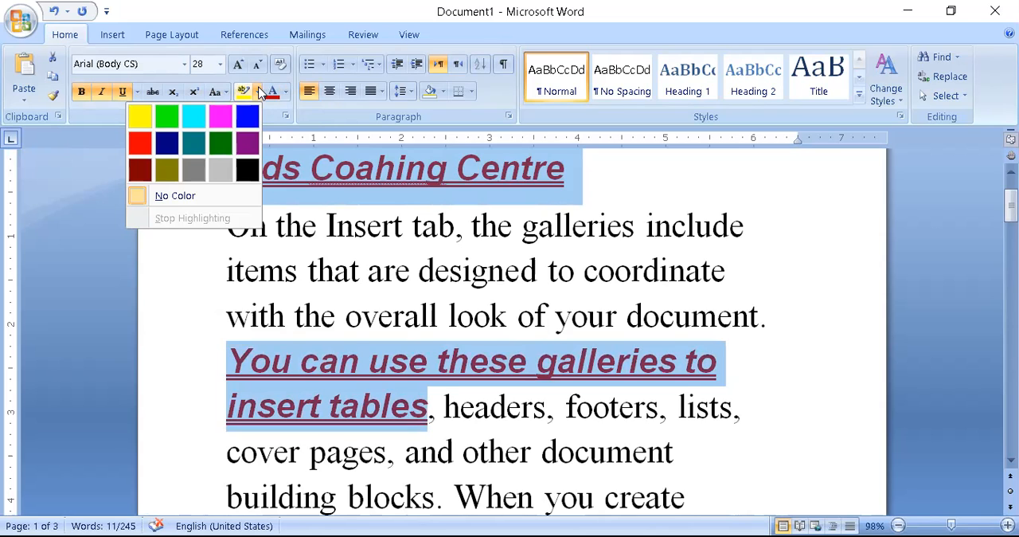
pyautogui.click(187, 176)
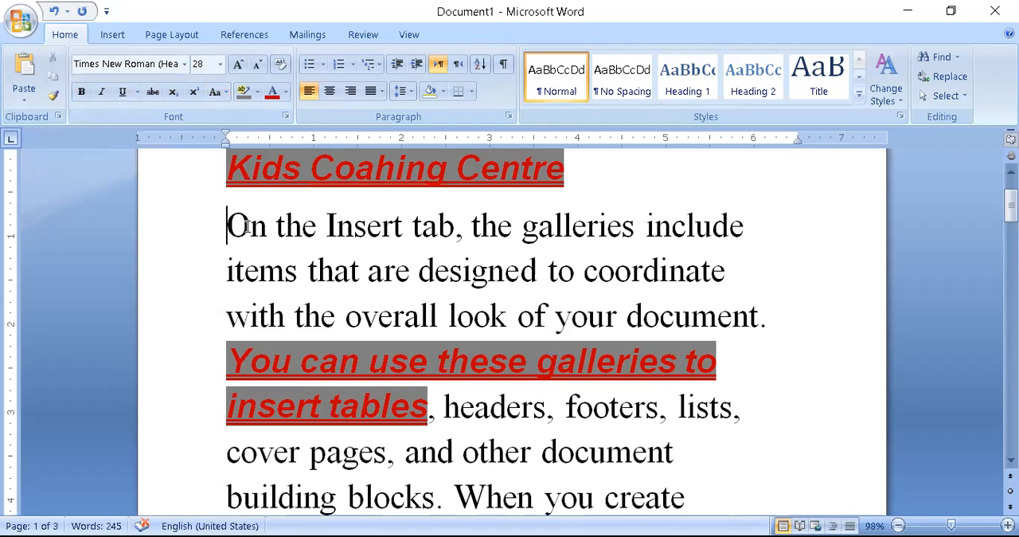
# - Convert the first sentence below the heading, from "On the Insert tab" to "your document", to lowercase
pyautogui.click(227, 92)
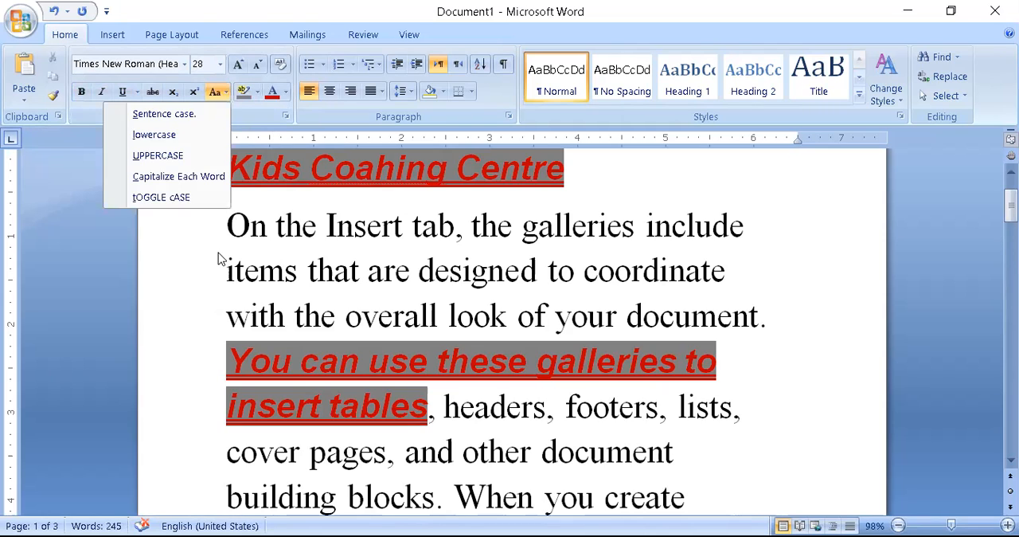
pyautogui.click(227, 225)
pyautogui.moveTo(227, 225); pyautogui.dragTo(739, 325)
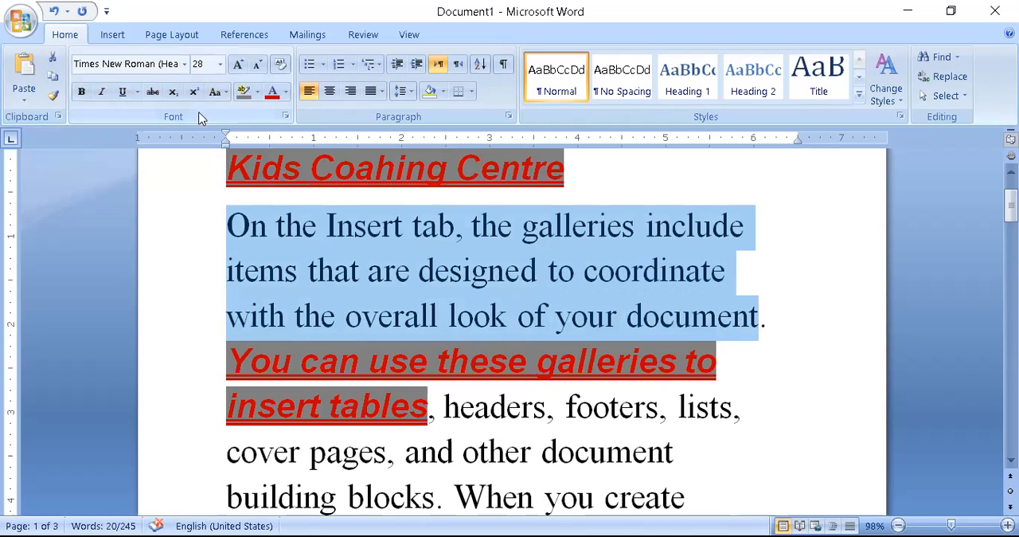
pyautogui.click(226, 92)
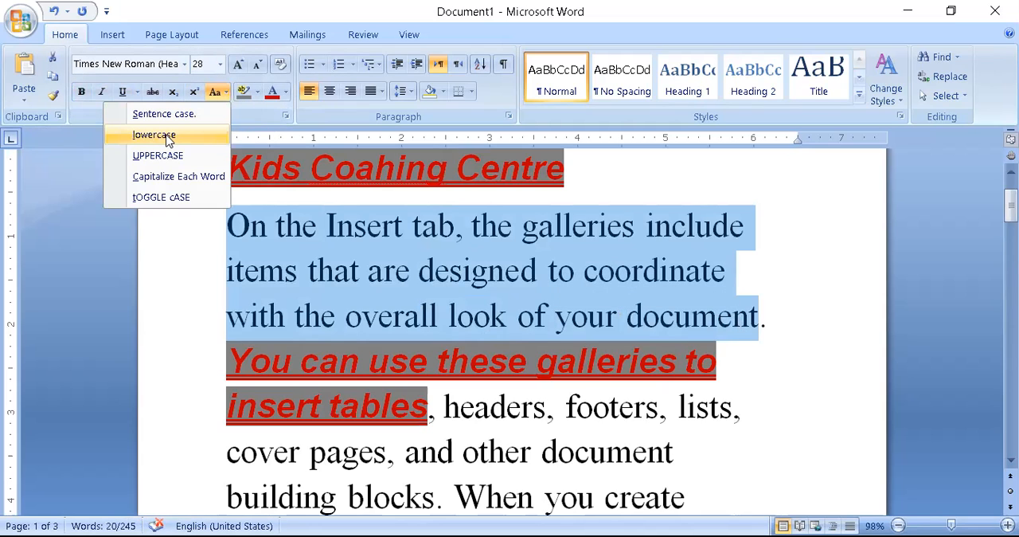
pyautogui.click(168, 136)
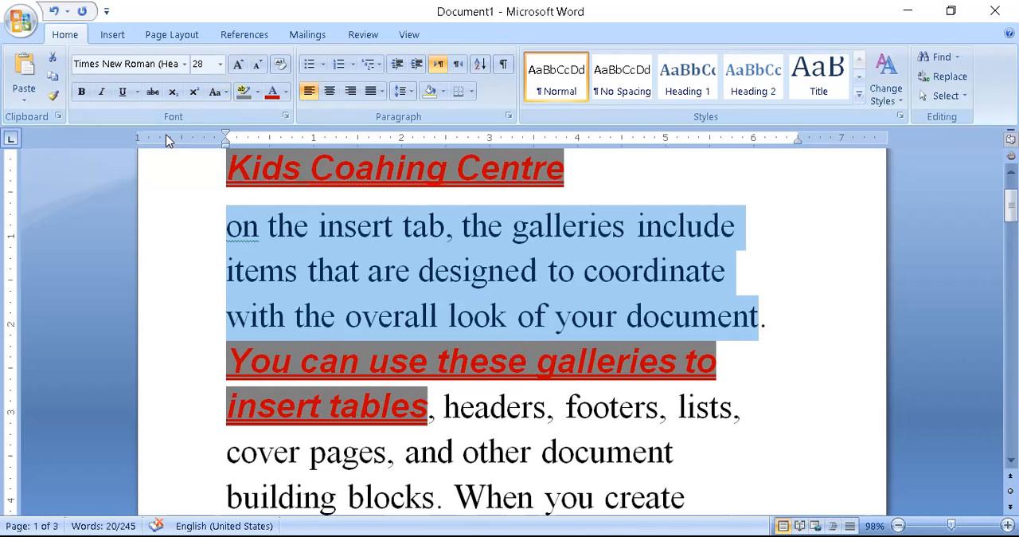
# - Change the selected first sentence to UPPERCASE and then to Capitalize Each Word
pyautogui.click(225, 93)
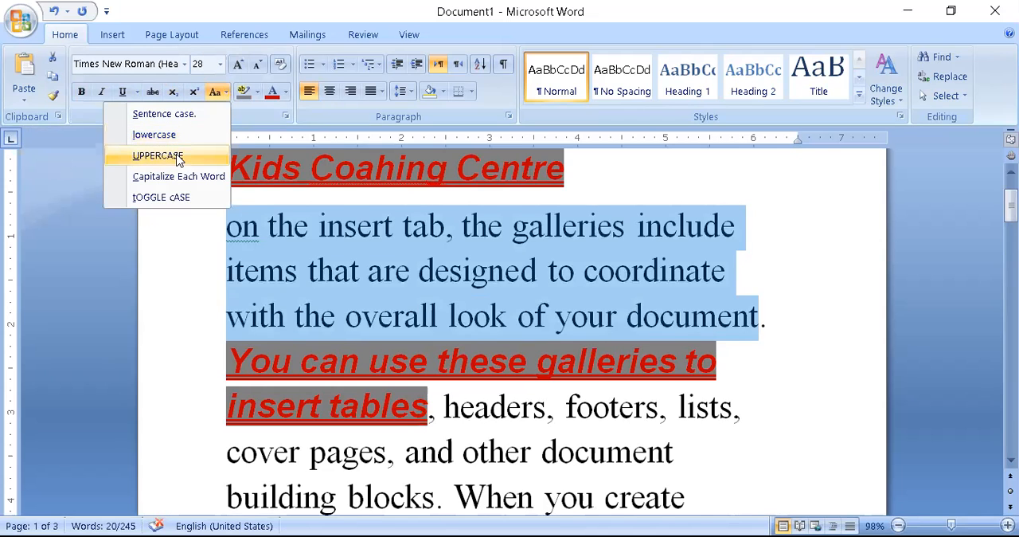
pyautogui.click(179, 157)
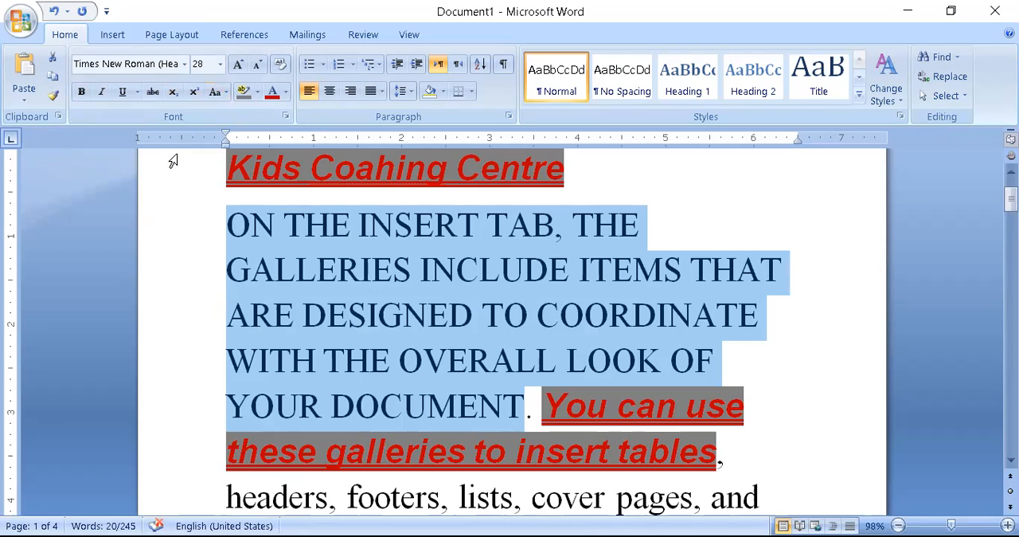
pyautogui.click(227, 93)
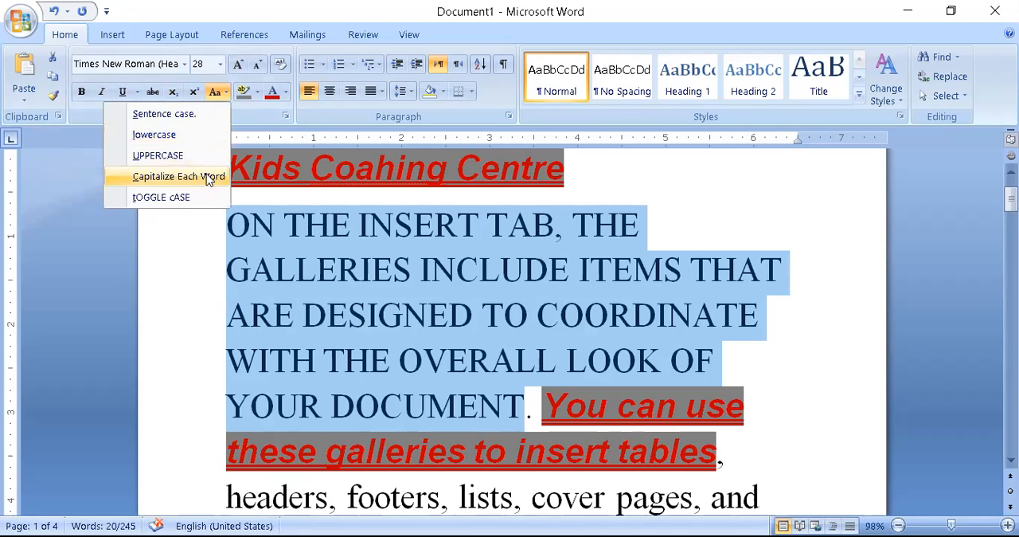
pyautogui.click(166, 177)
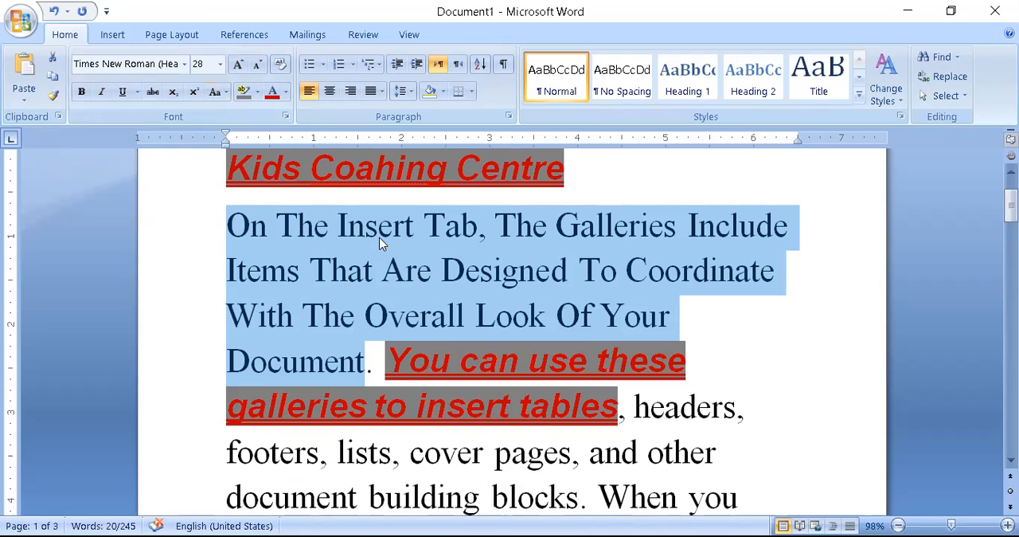
# - Apply Sentence case to the first sentence below the heading and deselect it
pyautogui.click(215, 92)
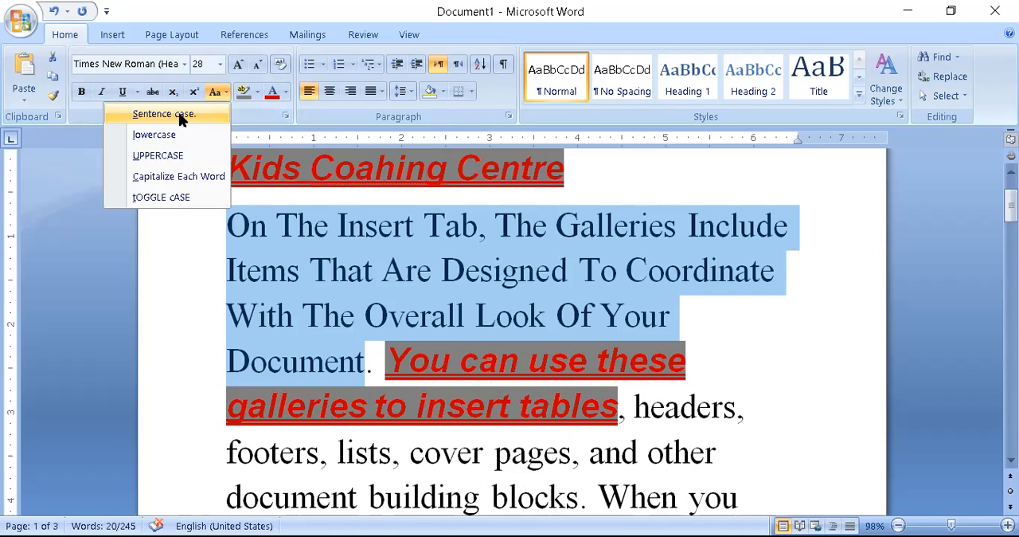
pyautogui.click(163, 113)
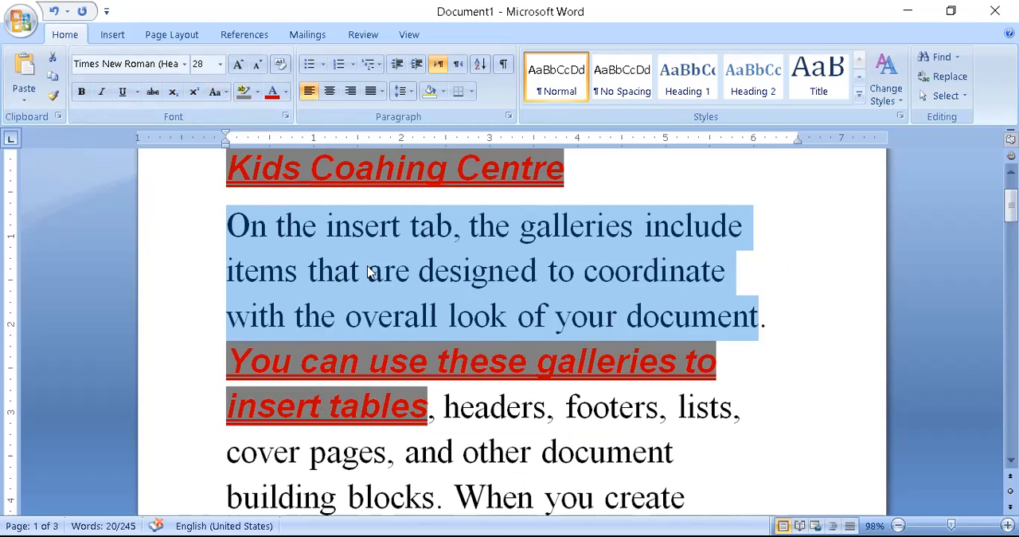
pyautogui.click(223, 93)
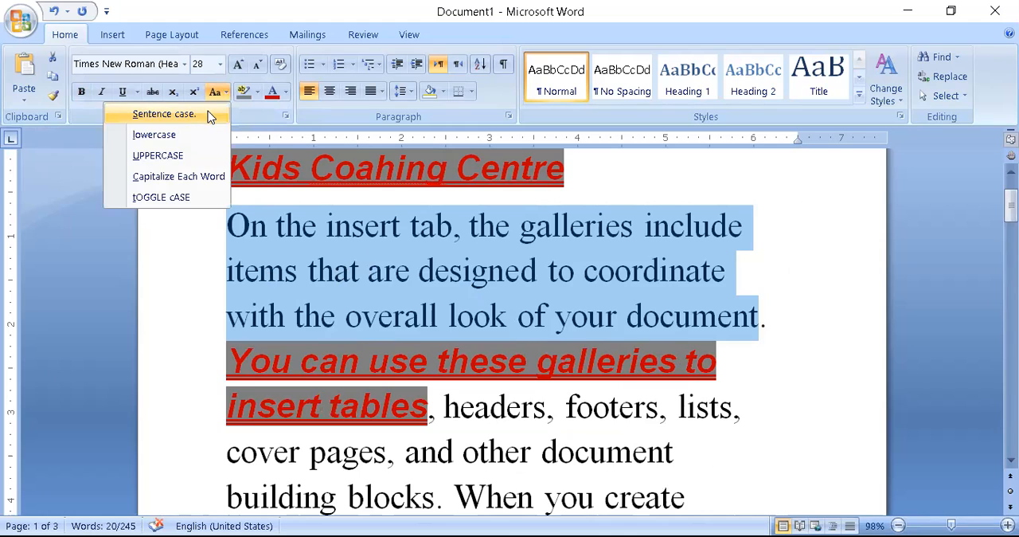
pyautogui.click(187, 257)
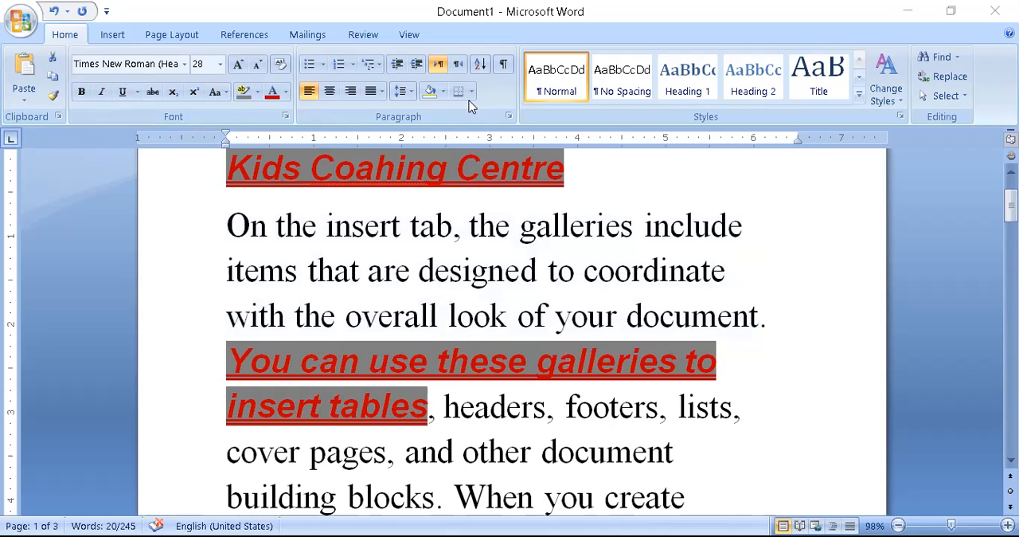
# - Switch to the whiteboard and add a text box below the program list reading "home ," and, on a second line, "formate , font sixe ,"
pyautogui.click(886, 454)
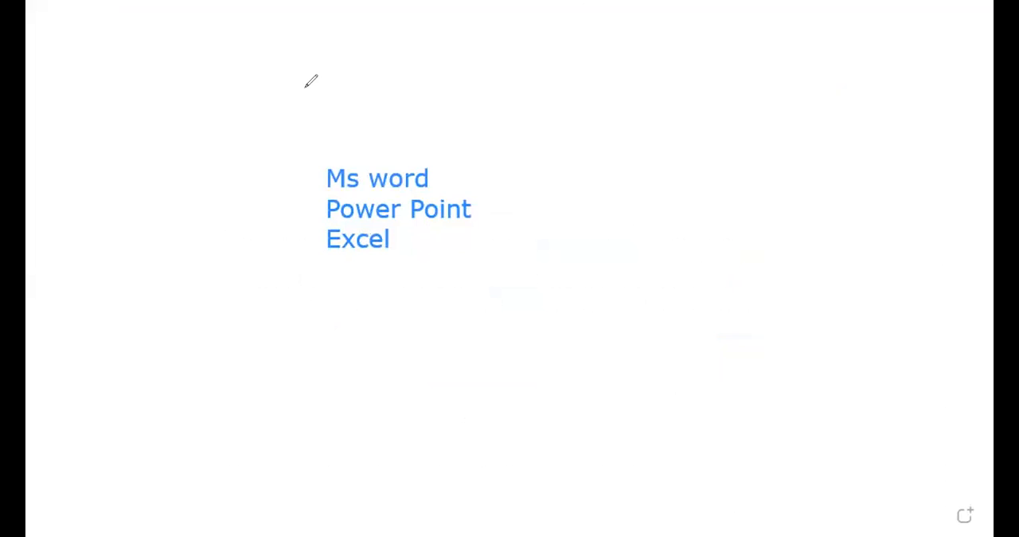
pyautogui.click(296, 320)
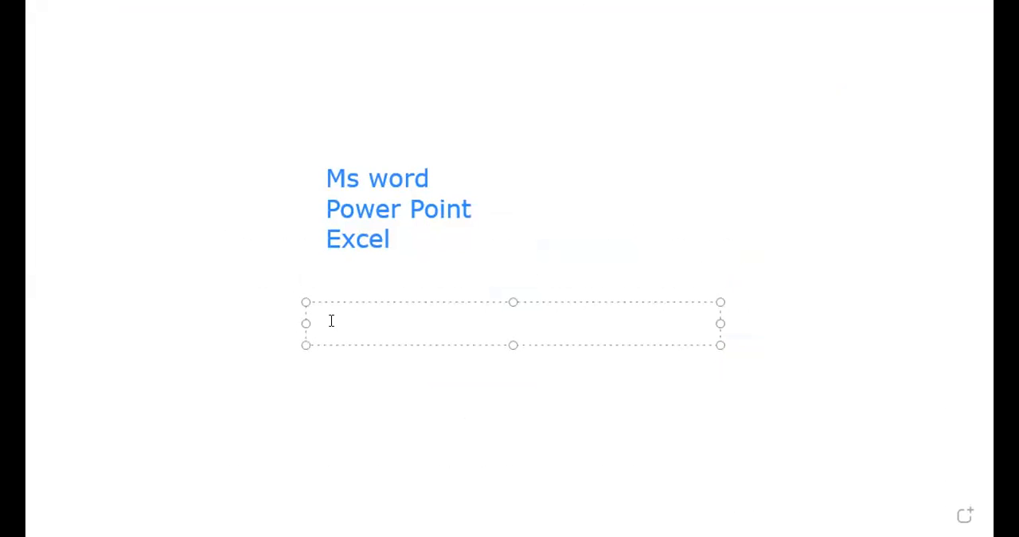
pyautogui.write('home ,')
pyautogui.press('Return')
pyautogui.write('form')
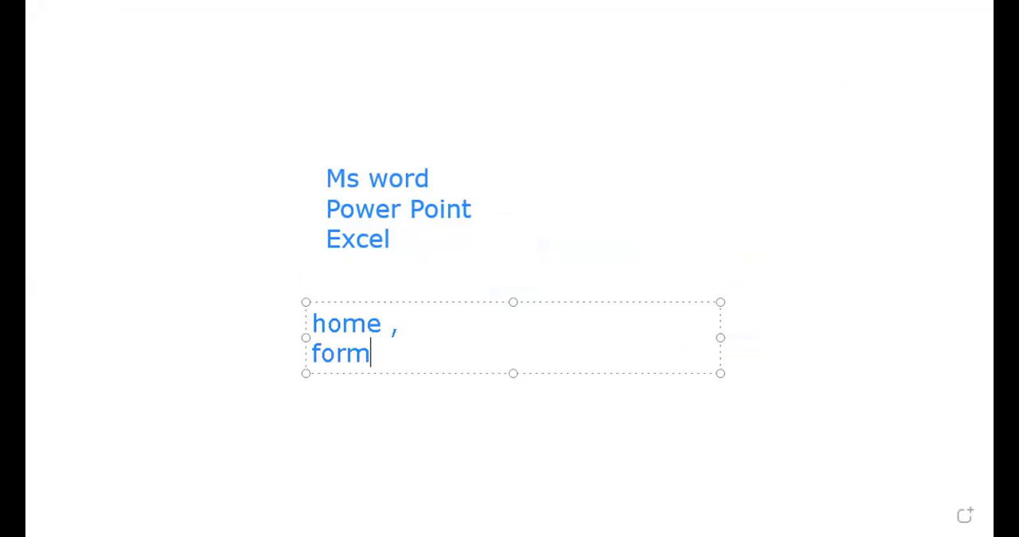
pyautogui.write('ate , font sixe , ')
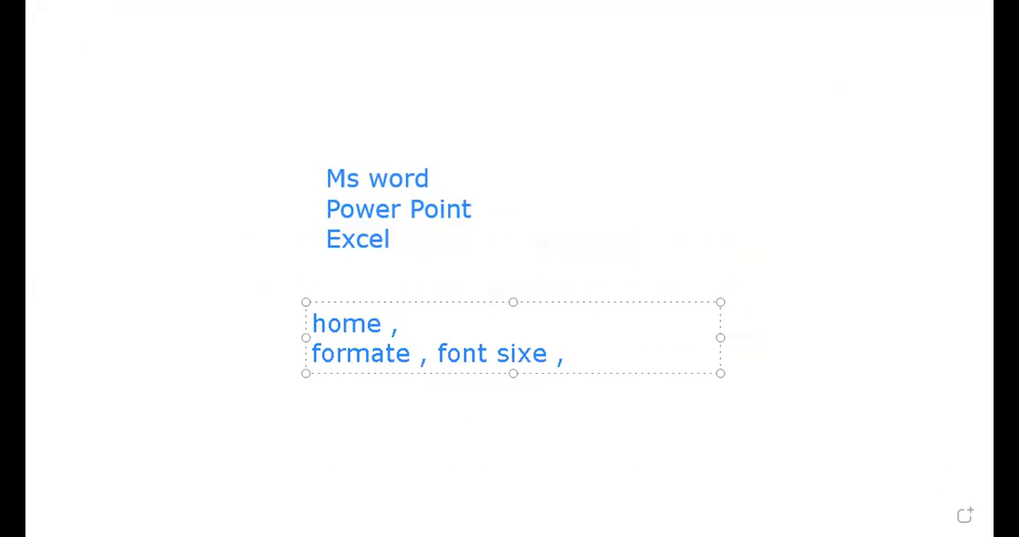
pyautogui.write('text color ,')
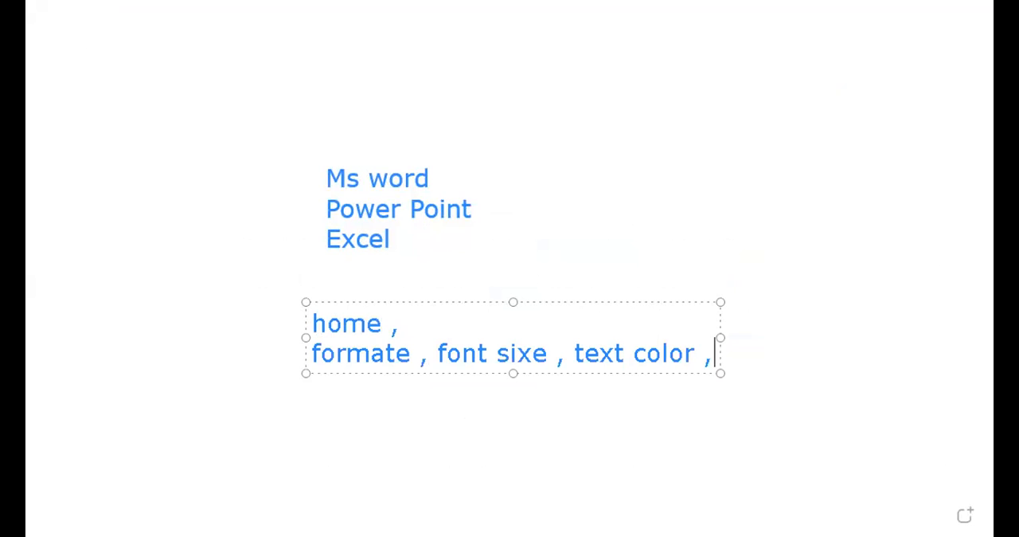
# - Correct the misspelled "sixe" to "size" in the second line of the whiteboard text box
pyautogui.press('Left')
pyautogui.press('Left')
pyautogui.press('Left')
pyautogui.press('Left')
pyautogui.press('Left')
pyautogui.press('Left')
pyautogui.press('Left')
pyautogui.press('Left')
pyautogui.press('Left')
pyautogui.press('Left')
pyautogui.press('Left')
pyautogui.press('Left')
pyautogui.press('Left')
pyautogui.press('Left')
pyautogui.press('Left')
pyautogui.press('Left')
pyautogui.press('Left')
pyautogui.press('BackSpace')
pyautogui.write('z')
pyautogui.press('Right')
pyautogui.press('Right')
pyautogui.press('Right')
pyautogui.press('Right')
pyautogui.press('Right')
pyautogui.press('Right')
pyautogui.press('Right')
pyautogui.press('Right')
pyautogui.press('Right')
pyautogui.press('Right')
pyautogui.press('Right')
pyautogui.press('Right')
pyautogui.press('Right')
pyautogui.press('Right')
pyautogui.press('Right')
pyautogui.press('Right')
# - Add a third line reading "bold , italic , underline ," to the whiteboard text box
pyautogui.press('Return')
pyautogui.write('bold , ')
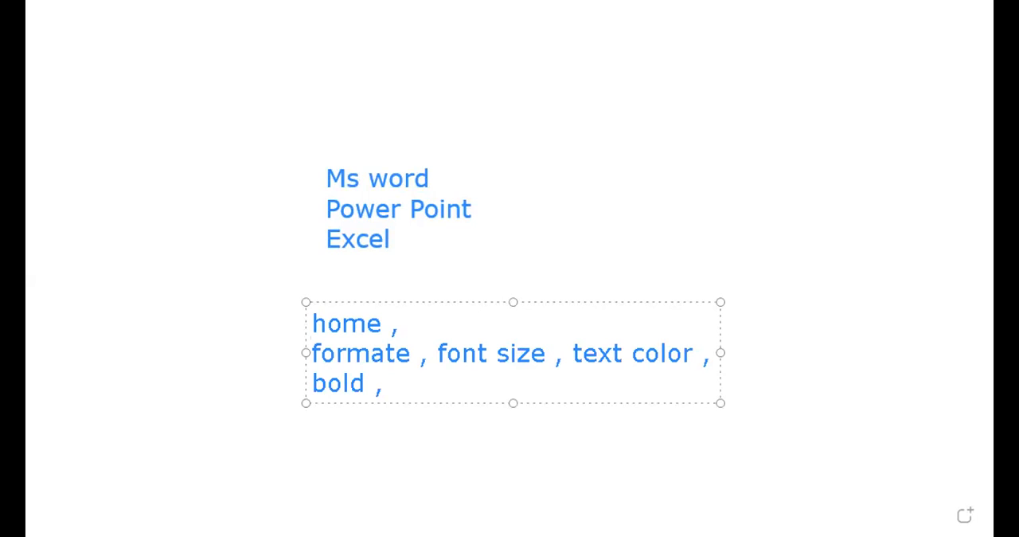
pyautogui.write('italic , ')
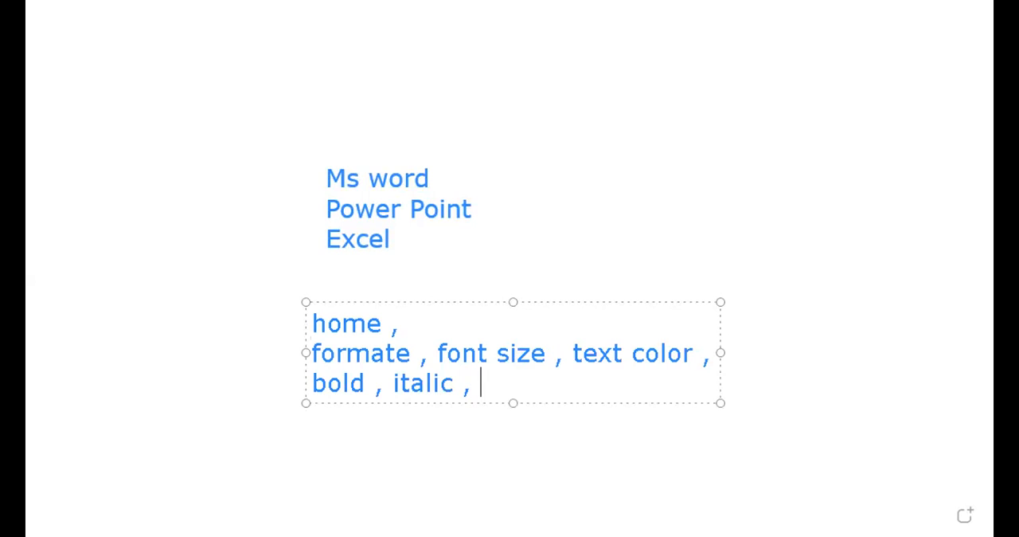
pyautogui.write('underline ,')
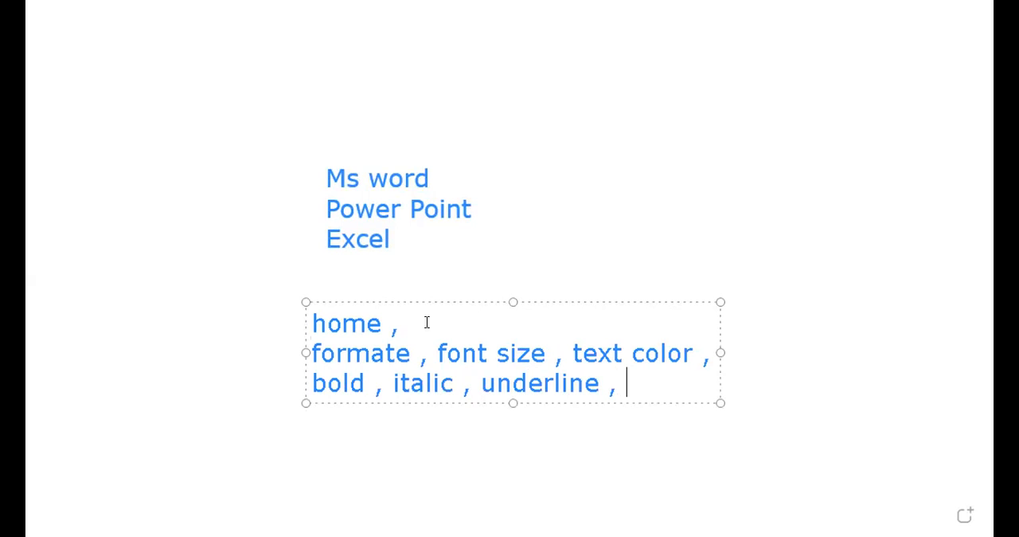
# - Append "highlighter ," after "underline ," in the whiteboard text box of Home features
pyautogui.write('high')
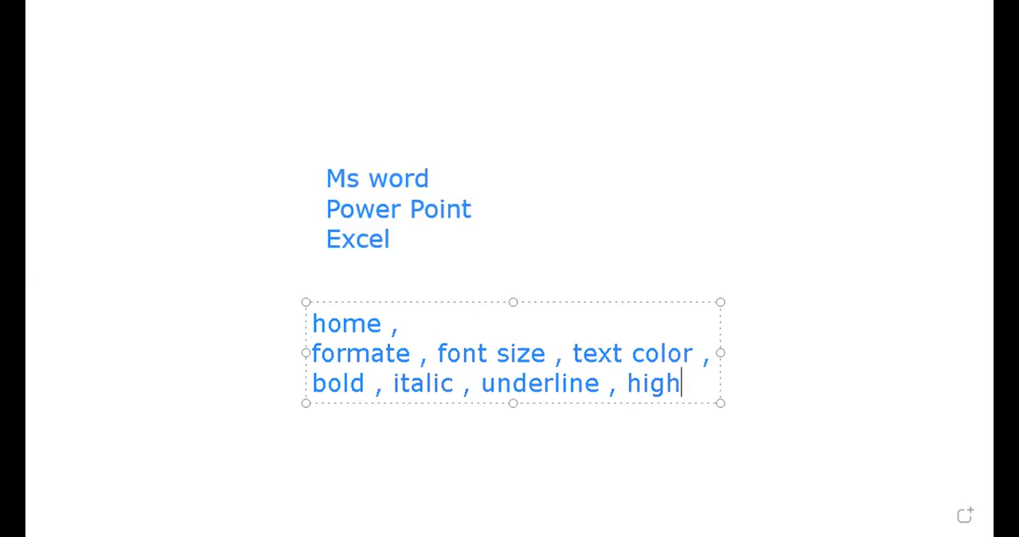
pyautogui.write('lighter ,')
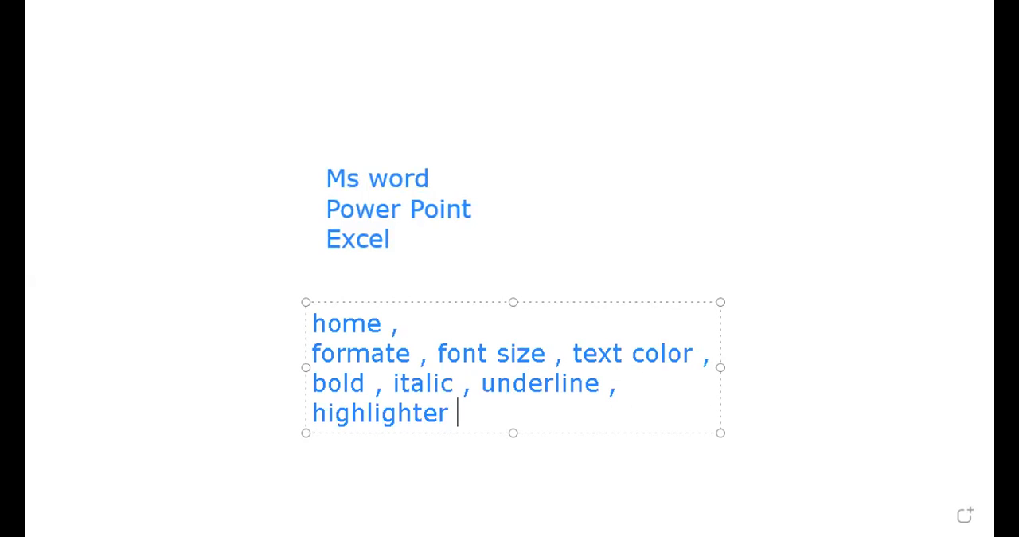
# - Add the heading "Short Keys:" below the Home features in the same text box, separated from them by two blank lines
pyautogui.press('Return')
pyautogui.press('Return')
pyautogui.press('Return')
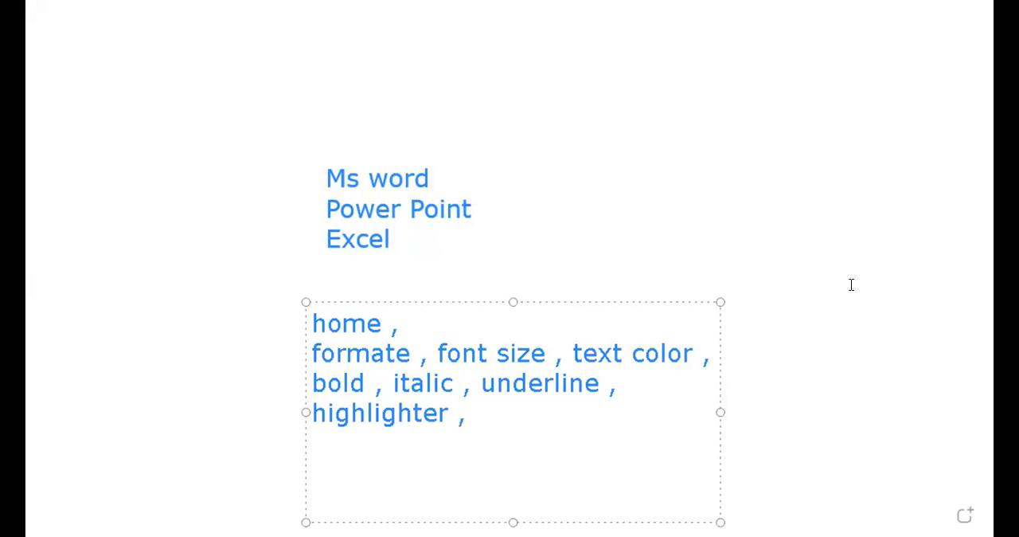
pyautogui.write('Short')
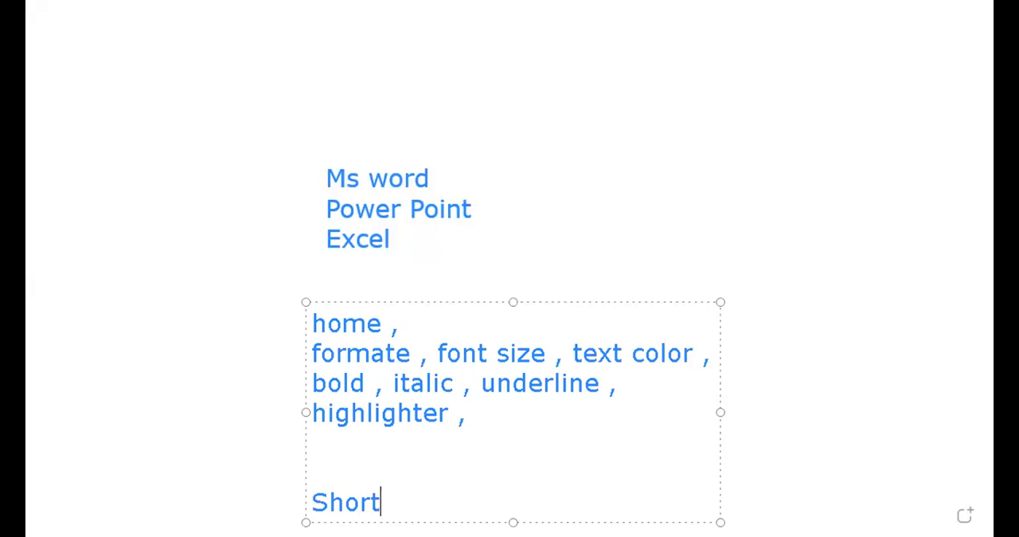
pyautogui.write(' Keys:')
pyautogui.press('Return')
pyautogui.press('Return')
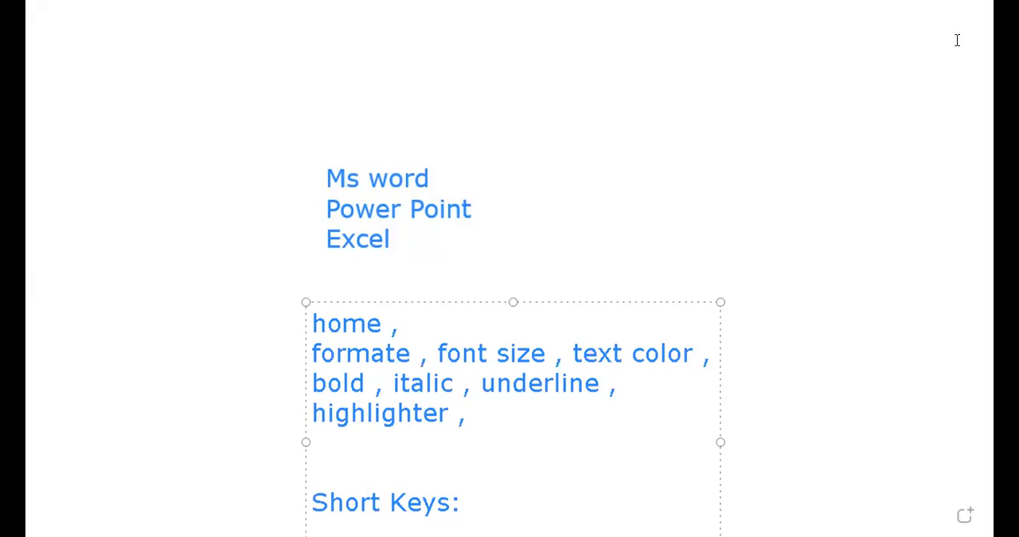
# - Create a separate text box beside the program list, level with "Ms word", and enter the heading "short keys:"
pyautogui.click(919, 160)
pyautogui.click(736, 358)
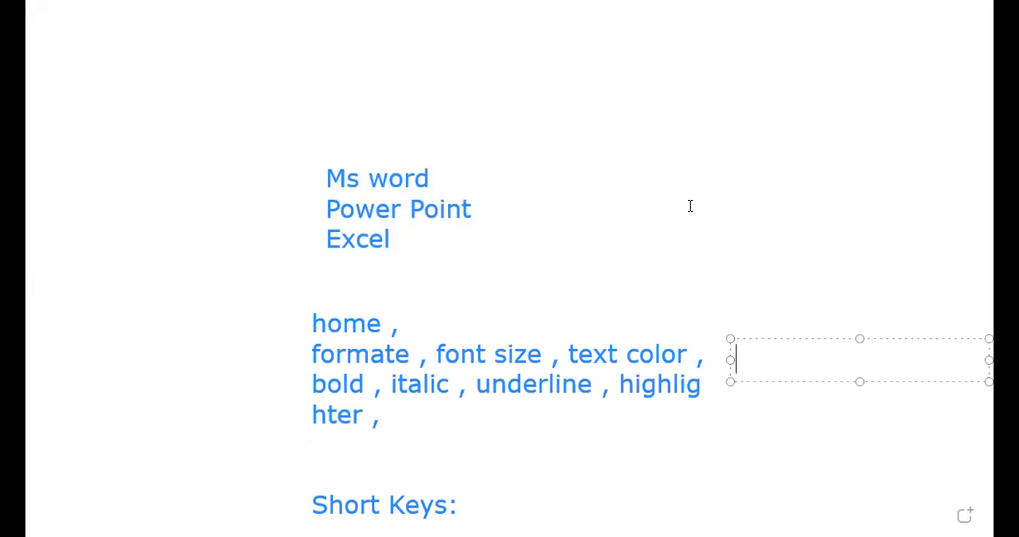
pyautogui.click(675, 174)
pyautogui.click(675, 175)
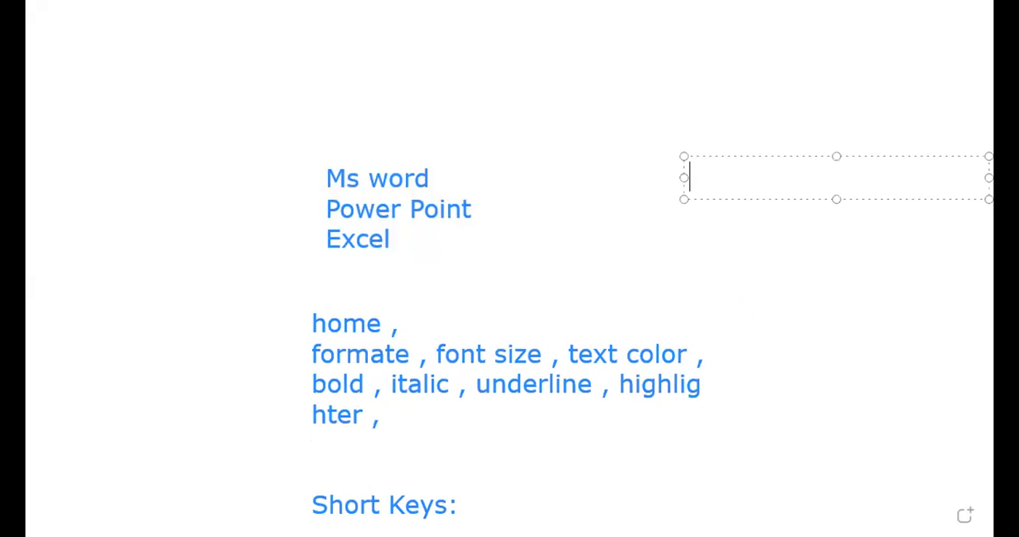
pyautogui.write('short k')
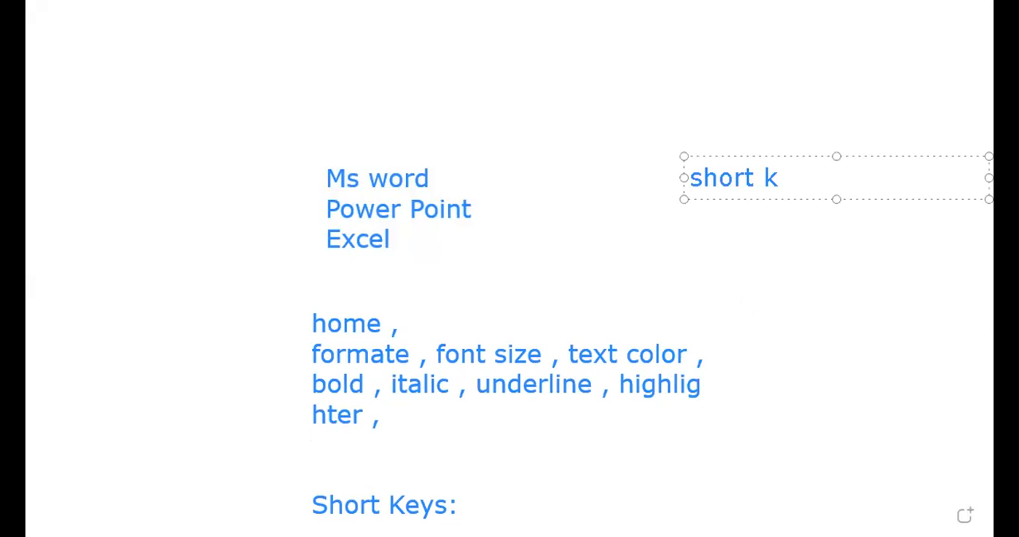
pyautogui.write('eys:')
pyautogui.press('Return')
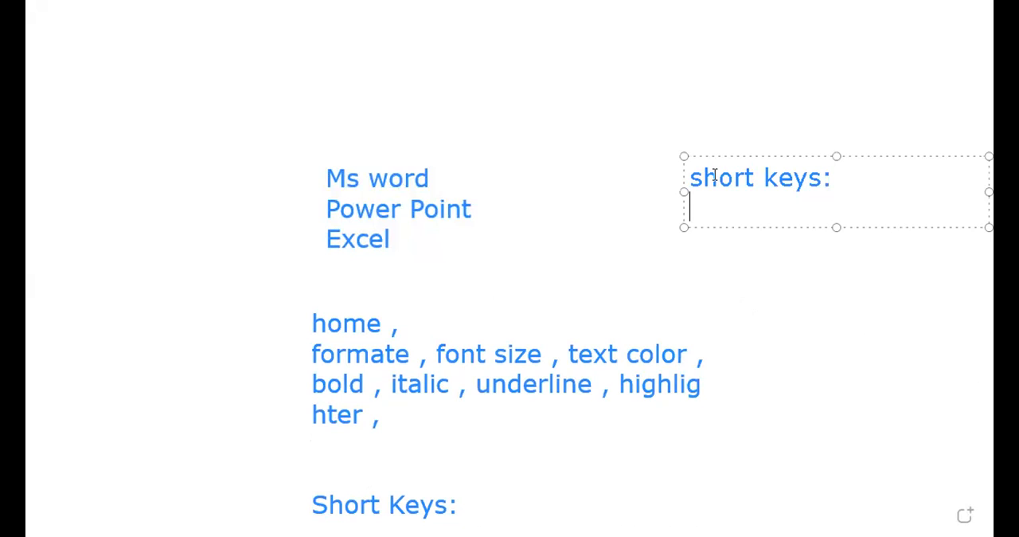
# - Add the lines "ctrl+c=copy" and "Ctrl+v = paste" beneath the "short keys:" heading in the new text box
pyautogui.write('ctrl+c=copy')
pyautogui.press('Return')
pyautogui.write('Ct')
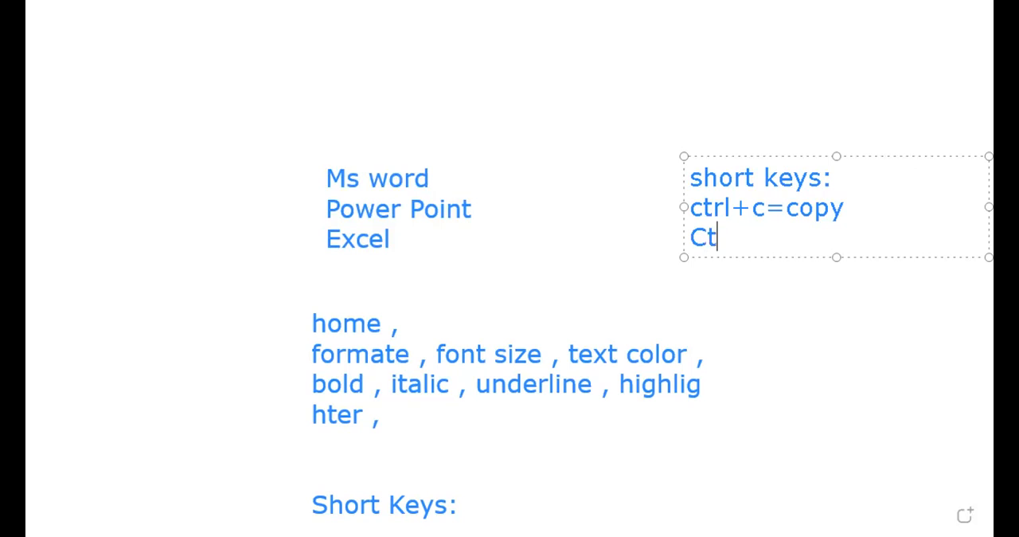
pyautogui.write('rl+v = paste')
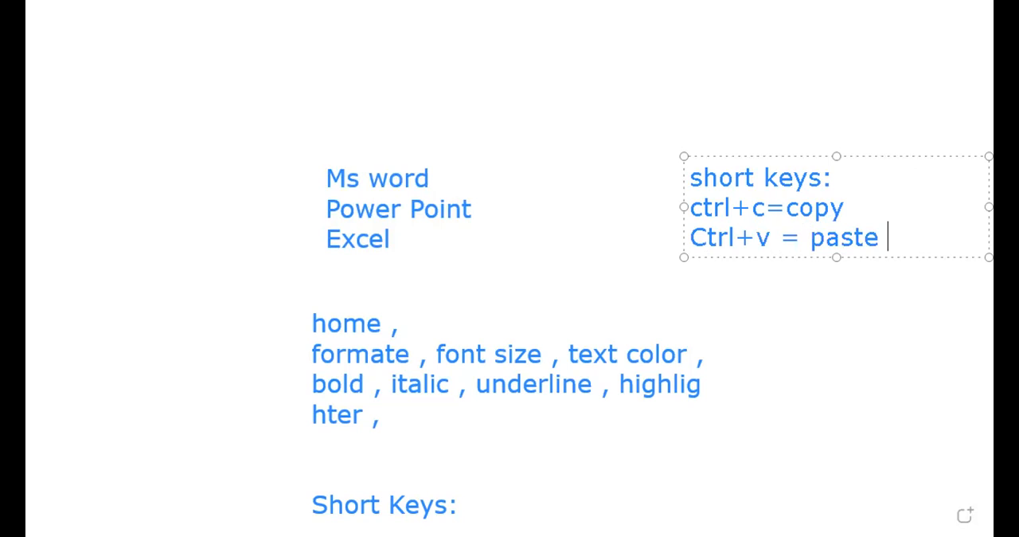
# - Add the lines "ctrl+x=cut" and "ctrl+a=all selection" below the paste entry in the short keys list
pyautogui.press('Return')
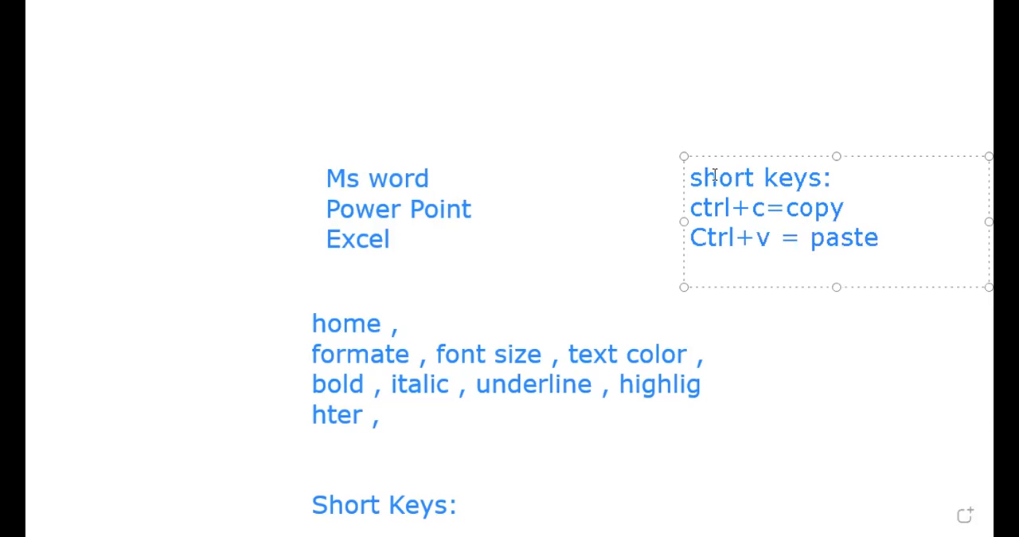
pyautogui.write('ctrl+x=cut')
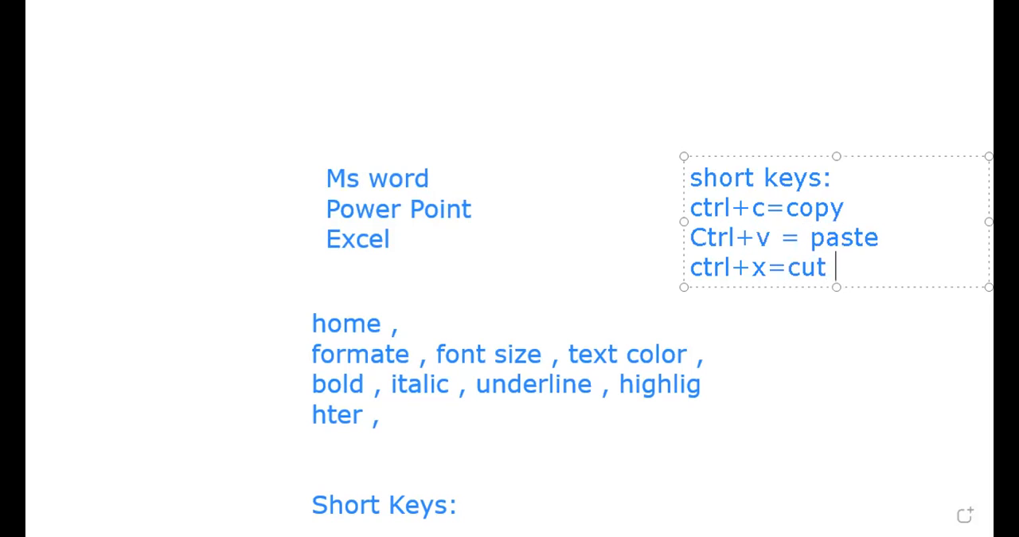
pyautogui.press('Return')
pyautogui.write('ctrl')
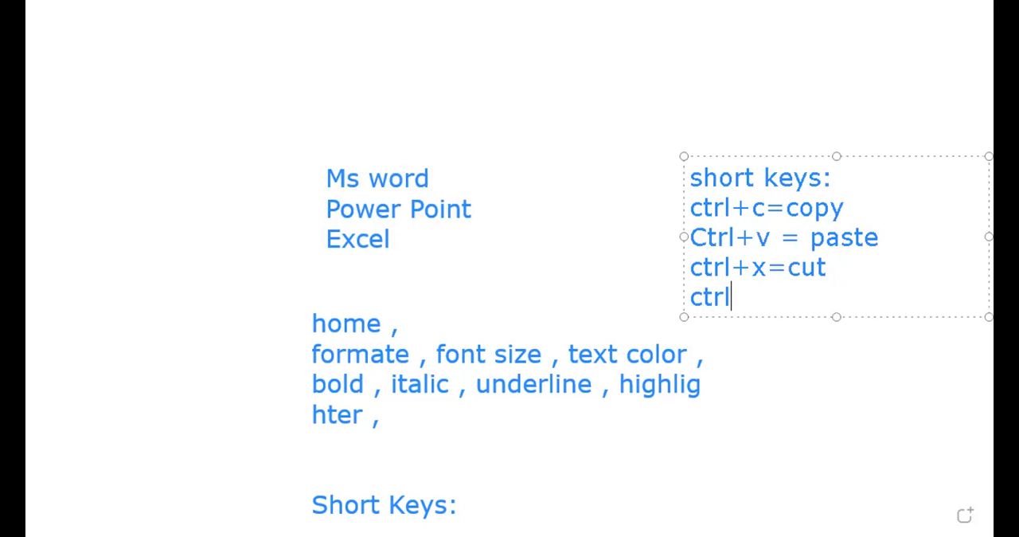
pyautogui.write('+a=')
pyautogui.write('all sel')
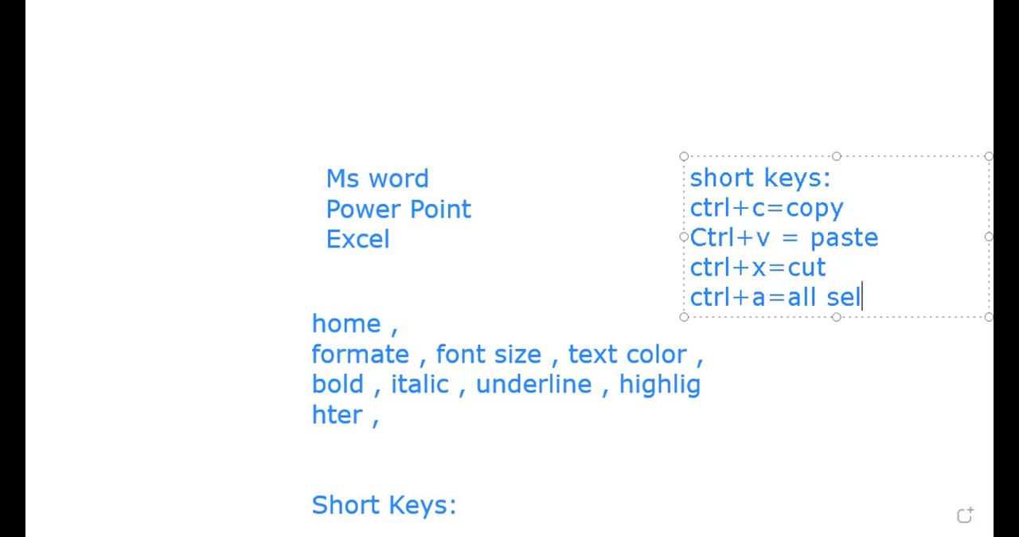
pyautogui.write('ection')
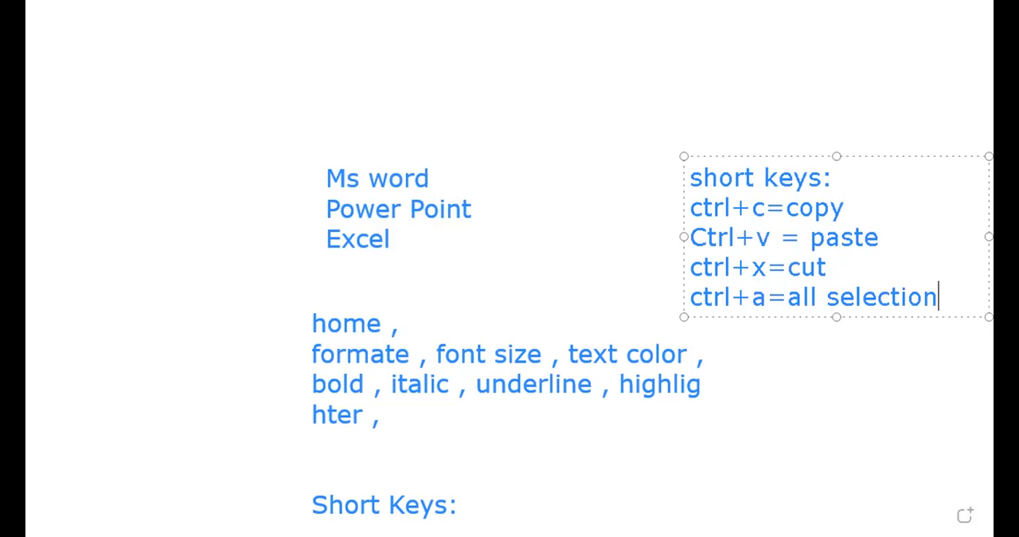